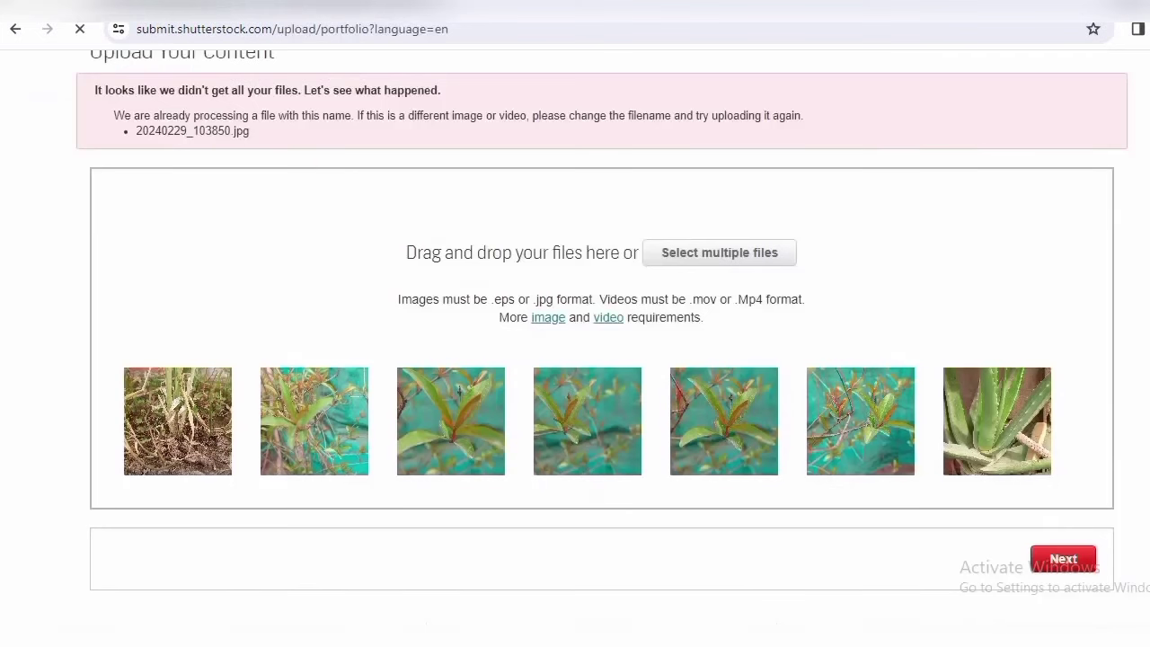
- Continue with the uploaded files to adding details and select the photo 20240229_103950.jpg
left_click(1085, 562)
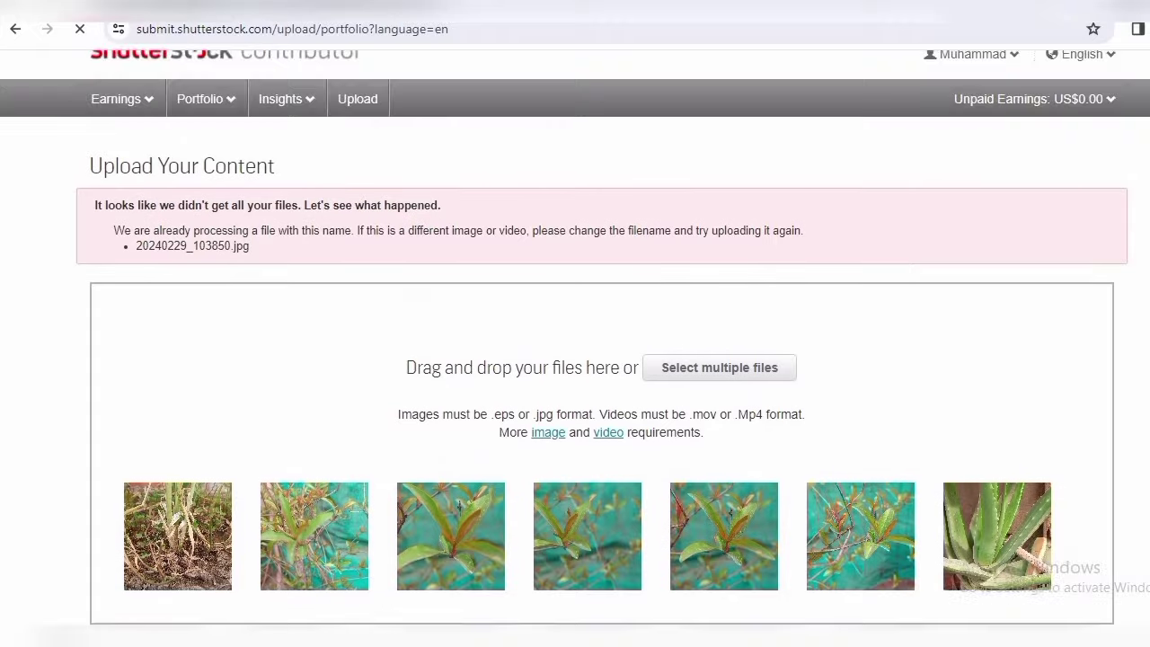
scroll(575, 359, "down", 3)
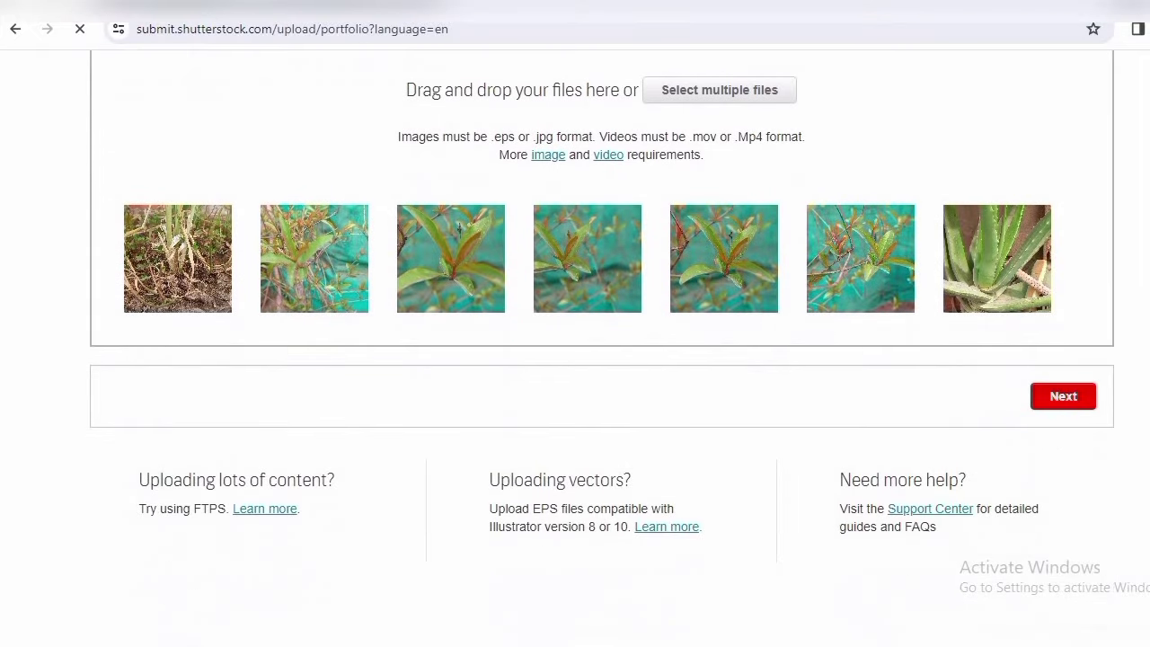
left_click(1067, 396)
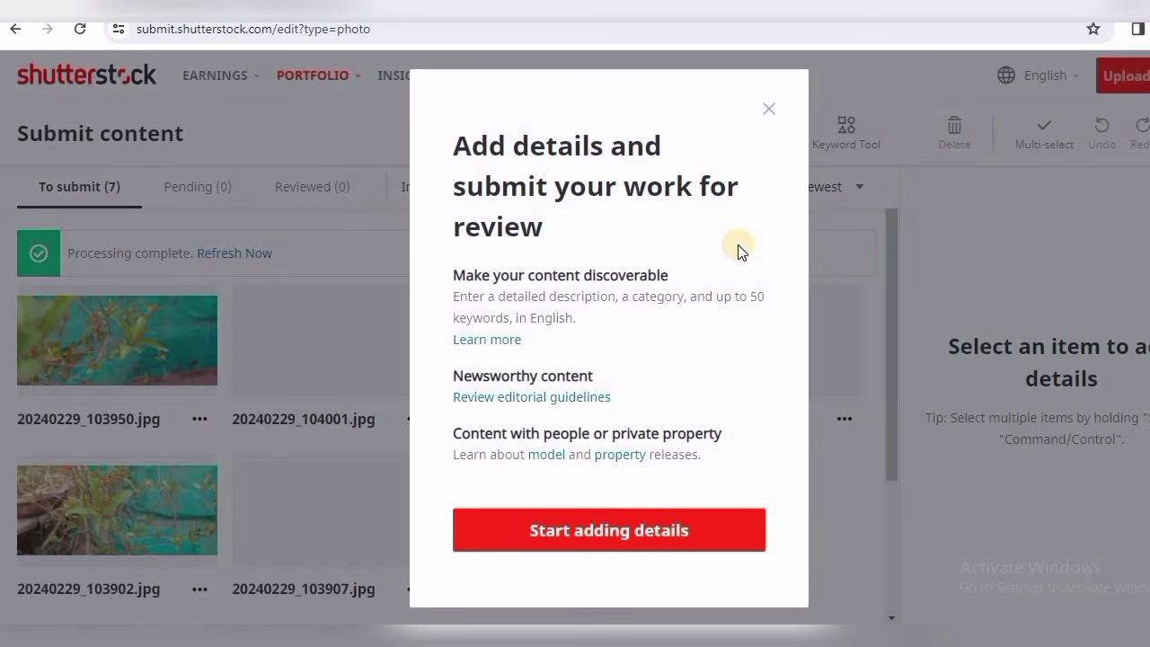
left_click(641, 532)
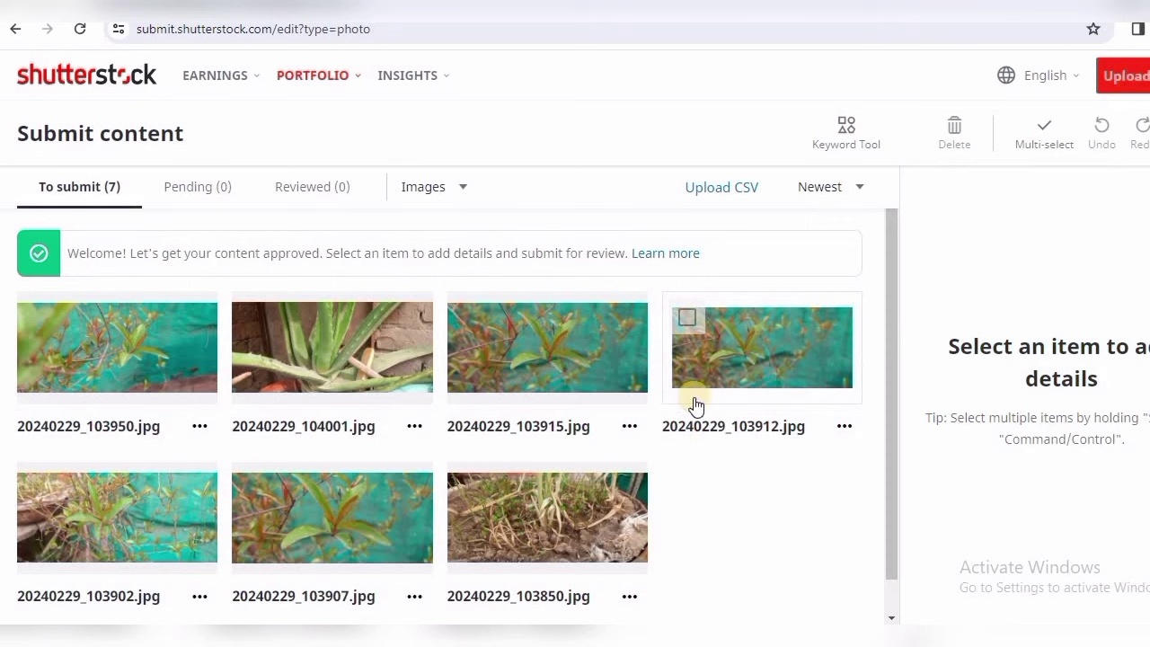
mouse_move(889, 305)
left_mouse_down()
mouse_move(890, 322)
mouse_move(888, 295)
left_mouse_up()
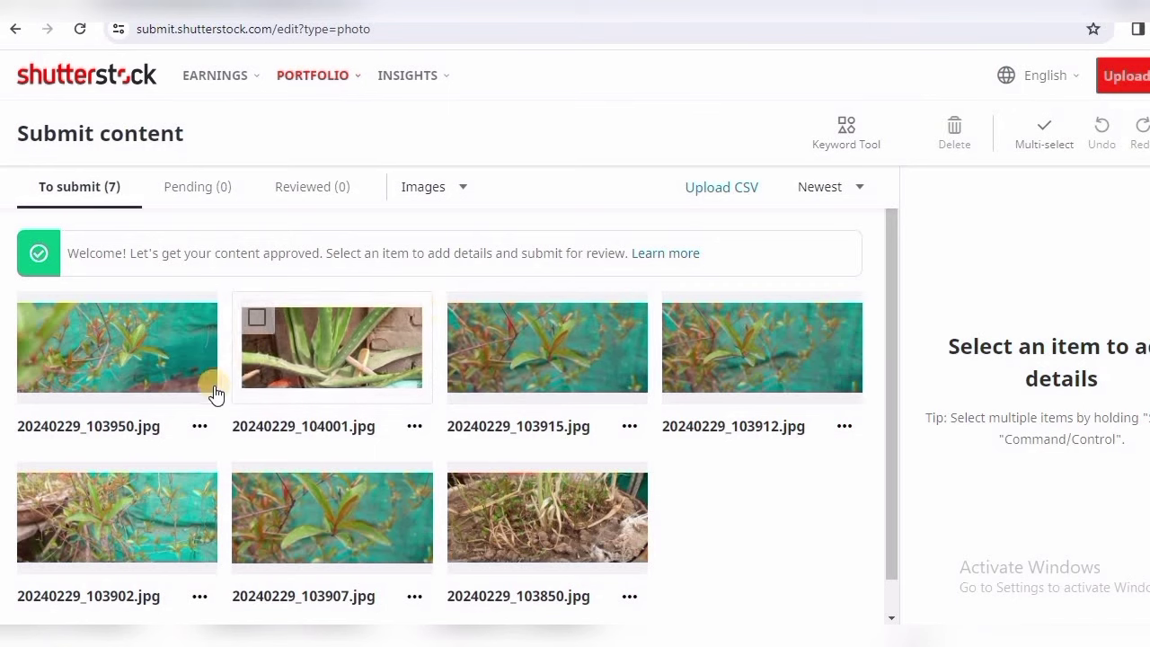
left_click(167, 381)
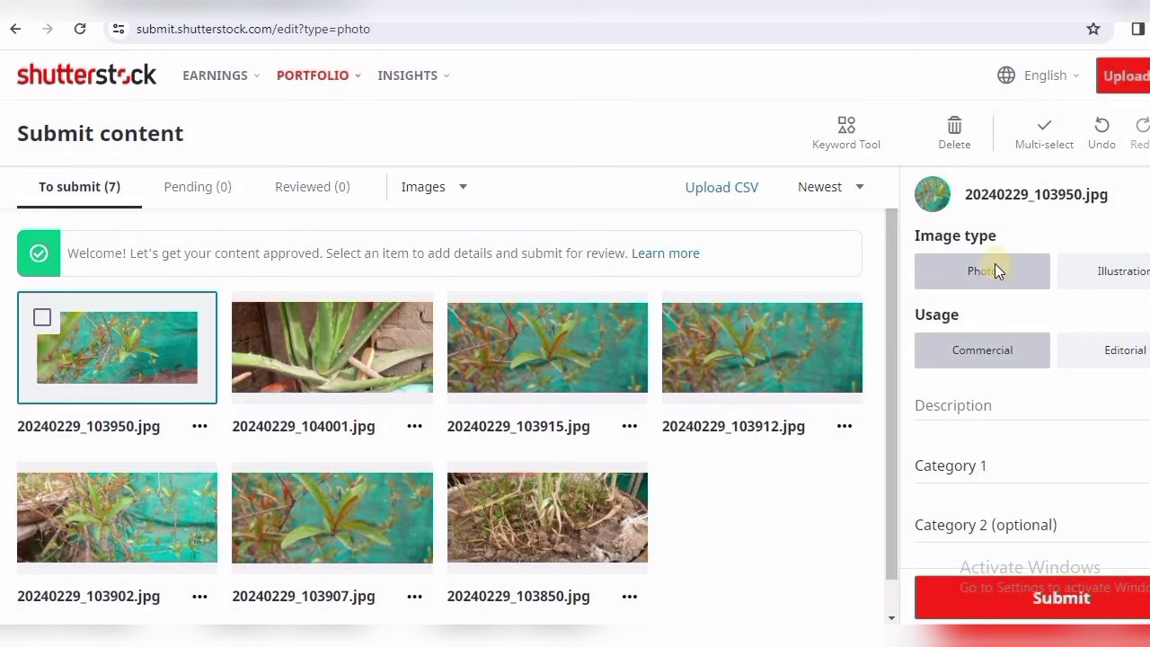
- View the large preview of 20240229_103950.jpg to examine what it shows, and close it again
left_click(989, 401)
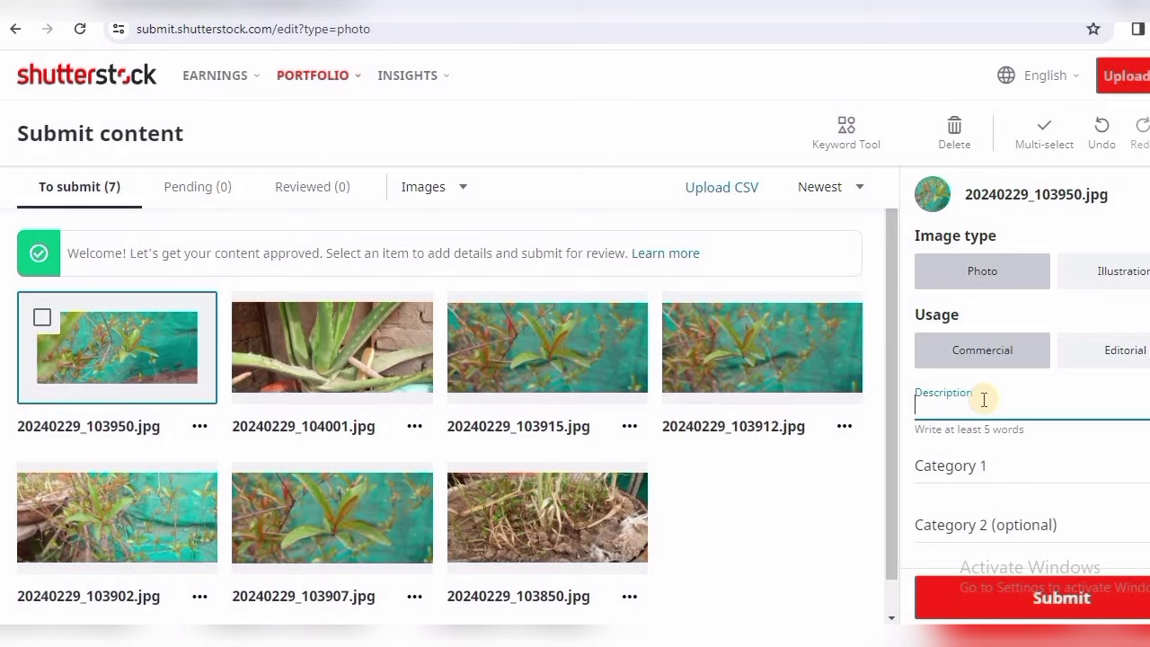
left_click(199, 426)
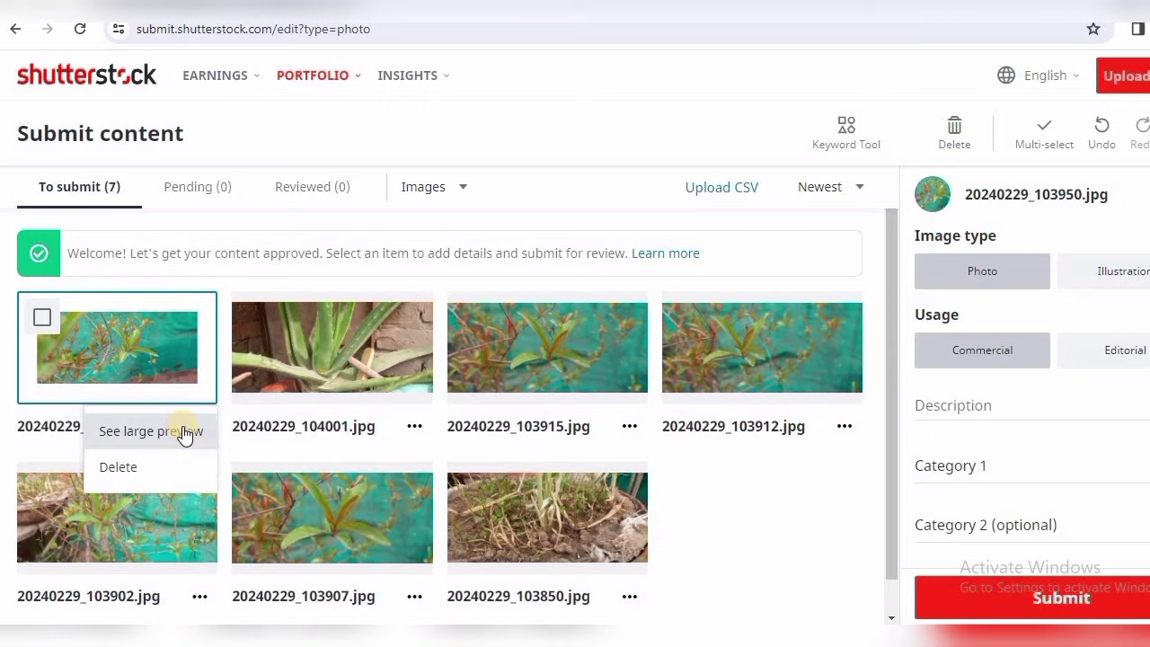
left_click(151, 431)
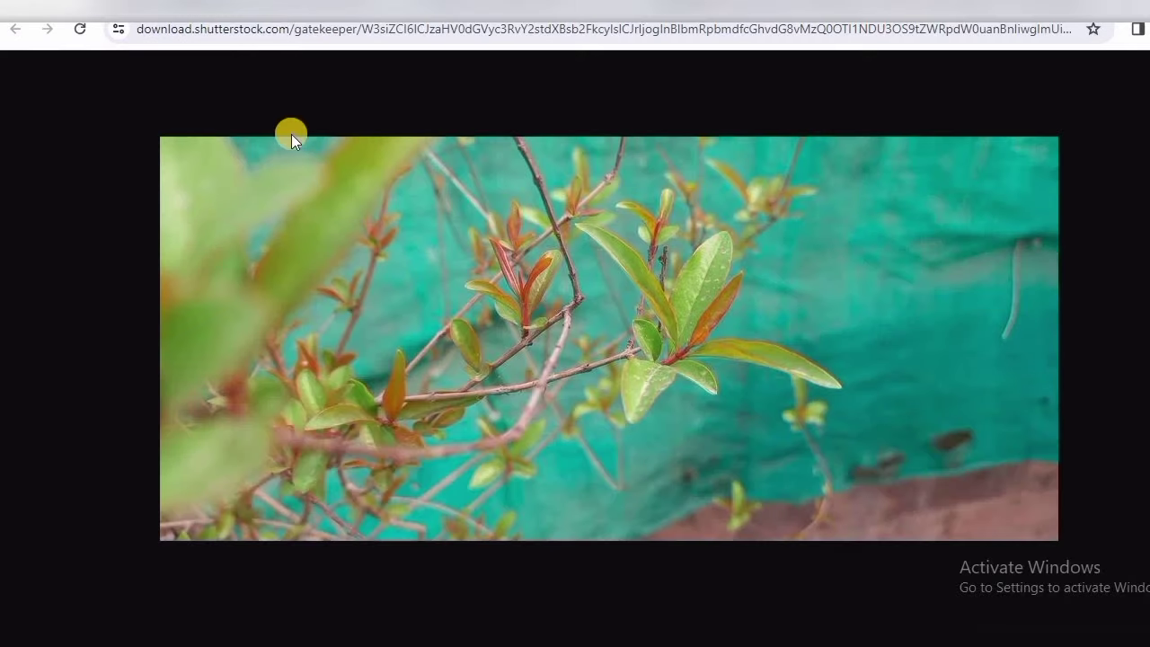
key("ctrl+w")
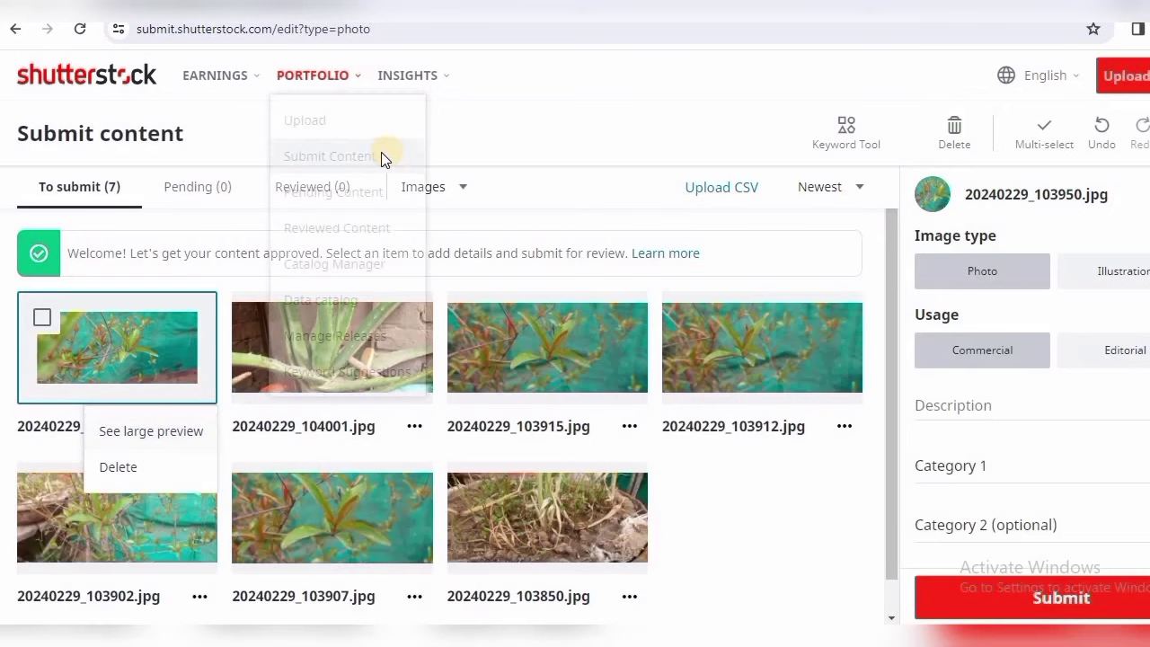
- Enter "NAUTURE PLANTS WITH GREEN LEAVES" as the description of 20240229_103950.jpg
left_click(970, 401)
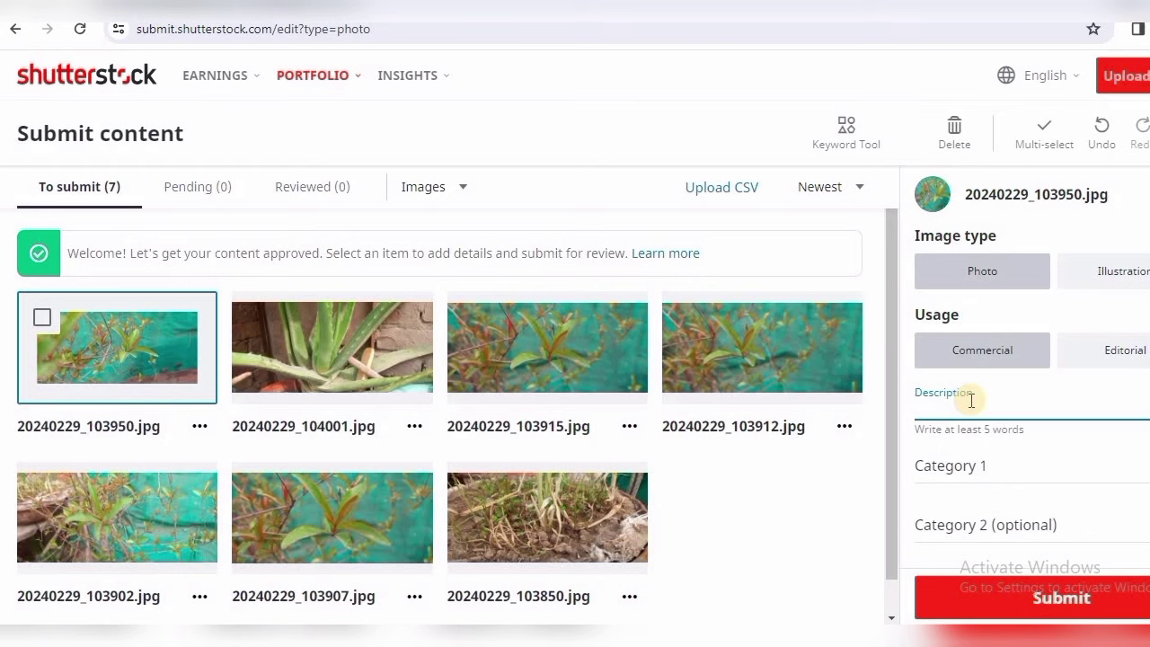
type("NAUTURE PLANTS")
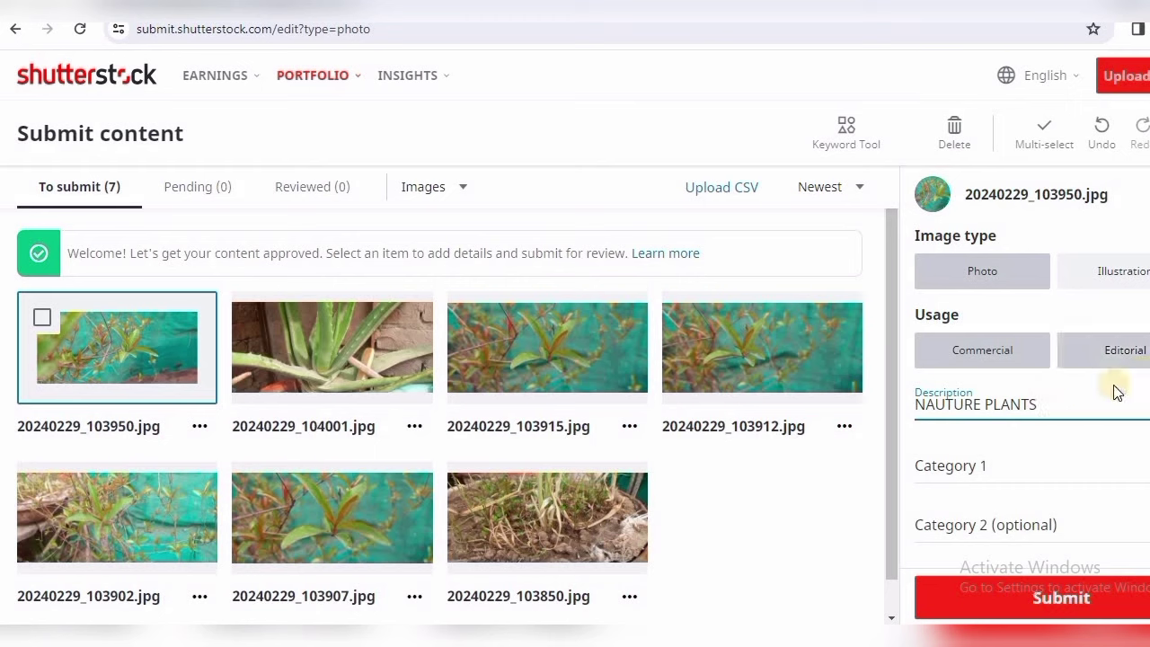
type("WITH ")
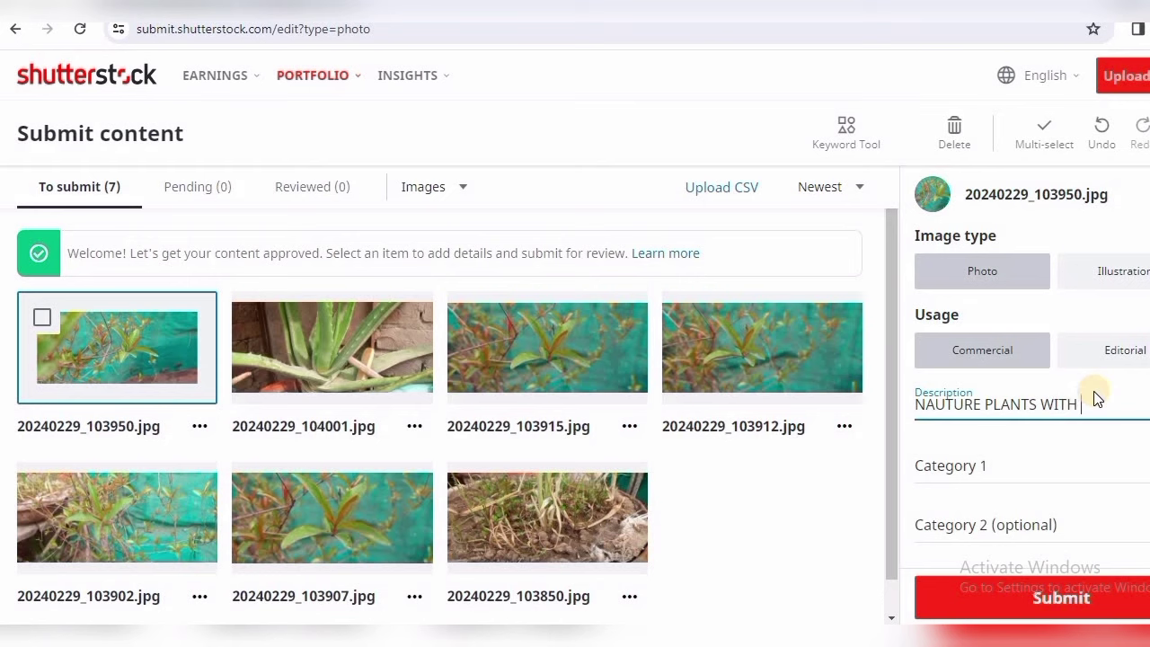
type("GREEN LEAVES")
- Set Category 1 of the selected photo to Nature
left_click(1044, 500)
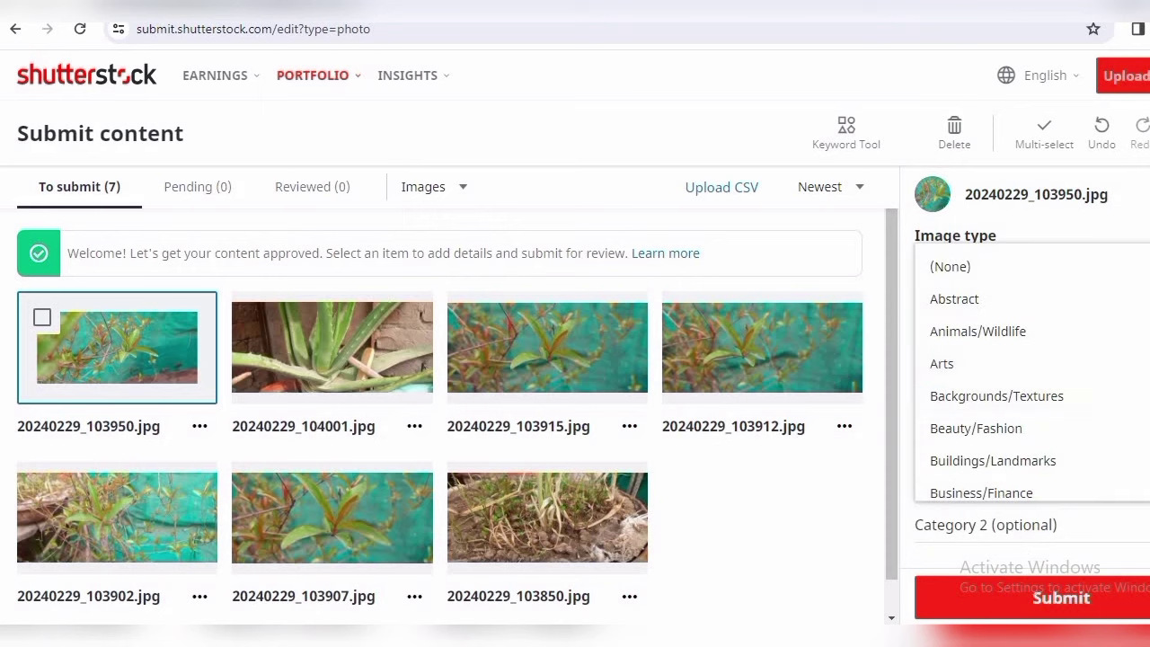
scroll(1033, 378, "down", 2)
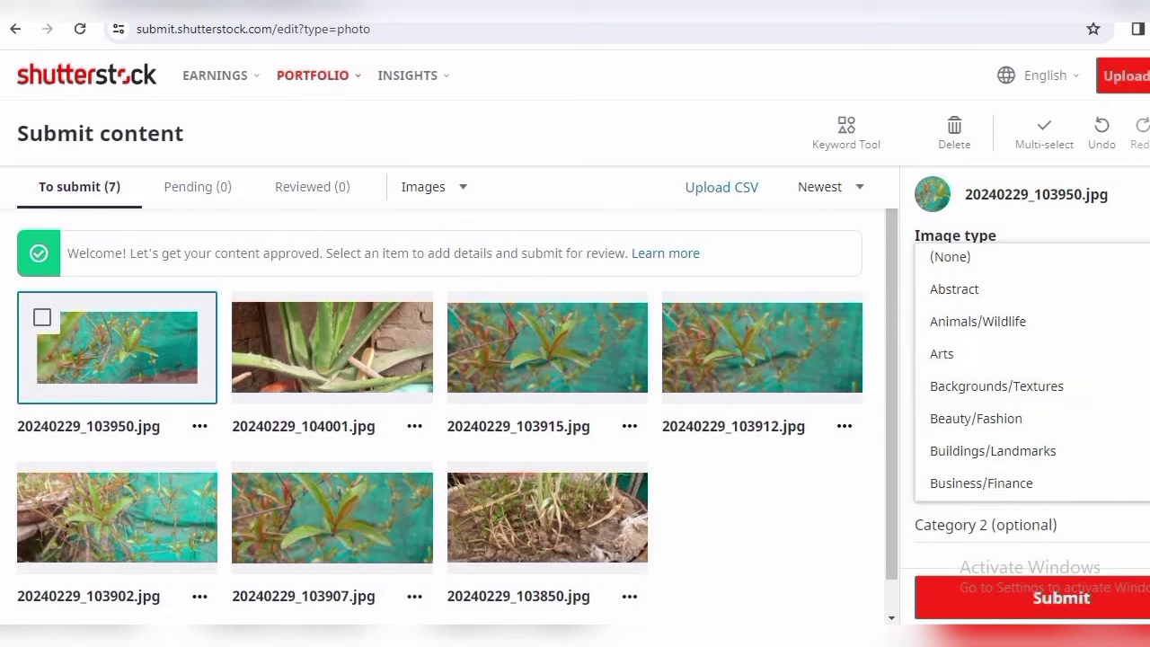
scroll(1033, 378, "down", 2)
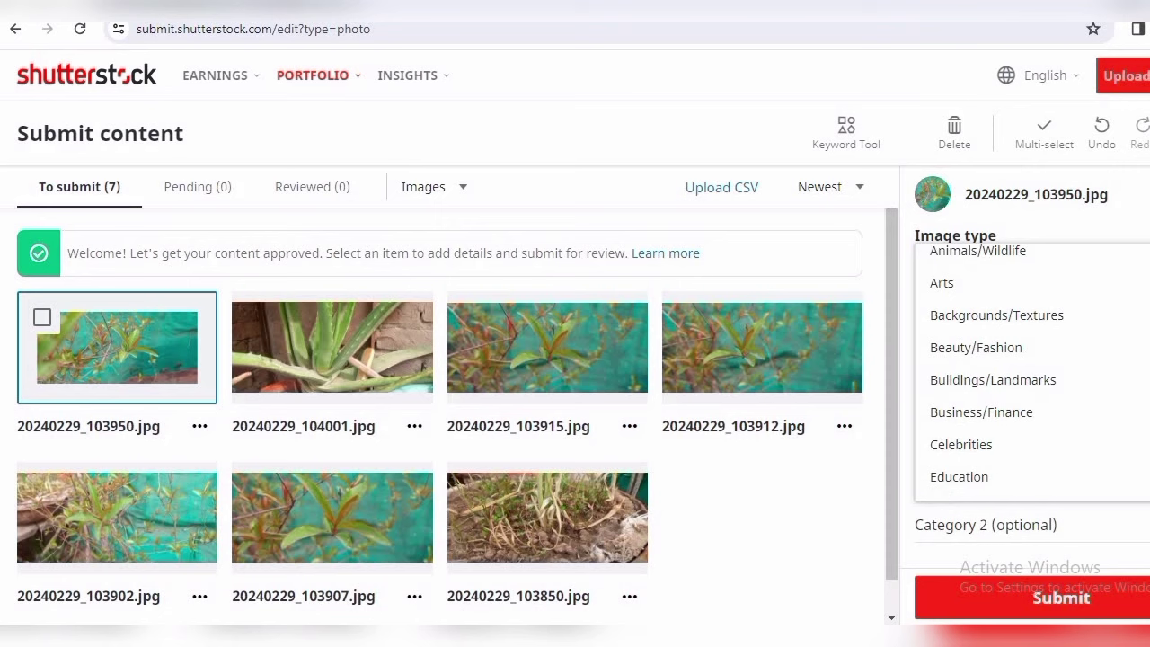
scroll(1033, 377, "down", 3)
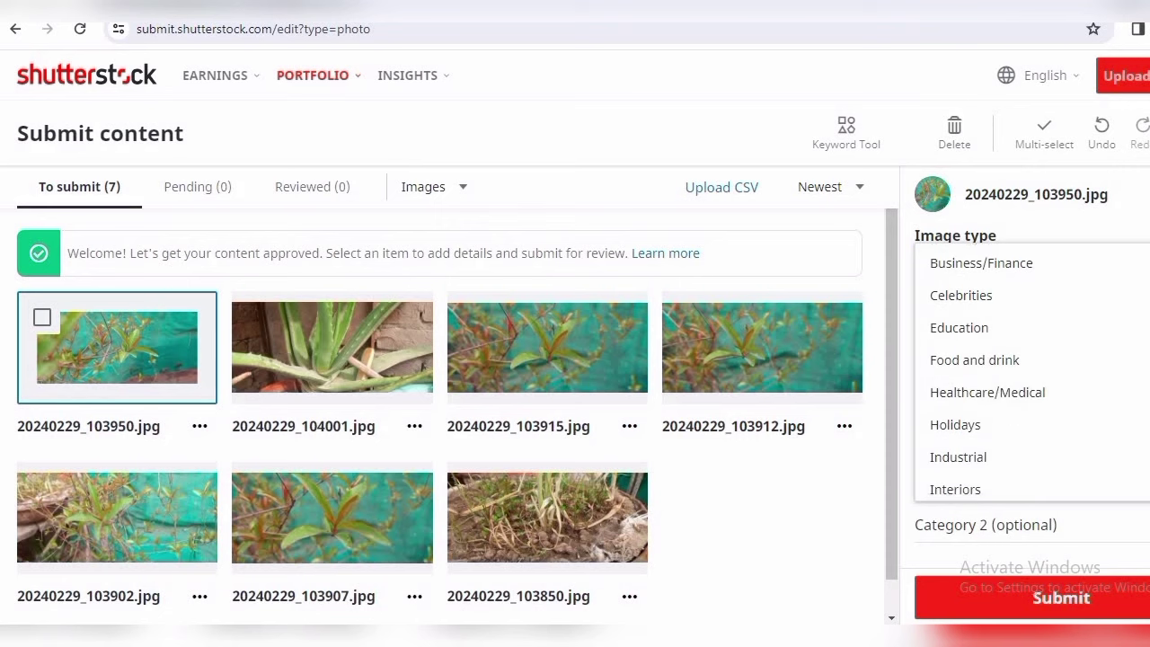
scroll(1033, 377, "down", 1)
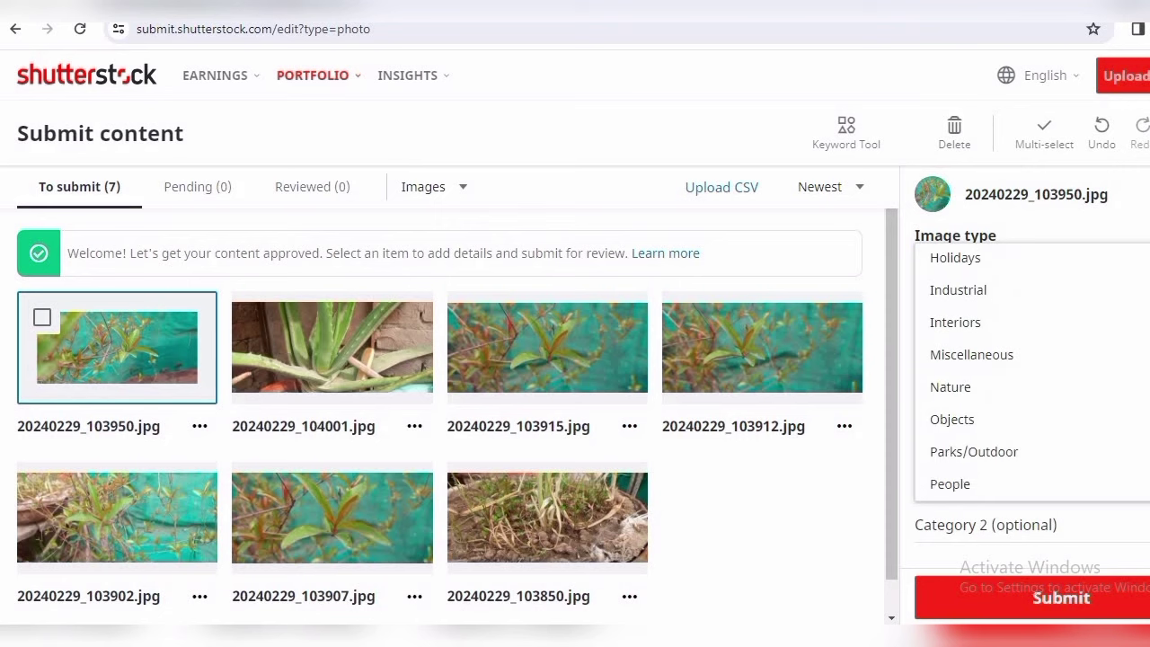
left_click(1084, 382)
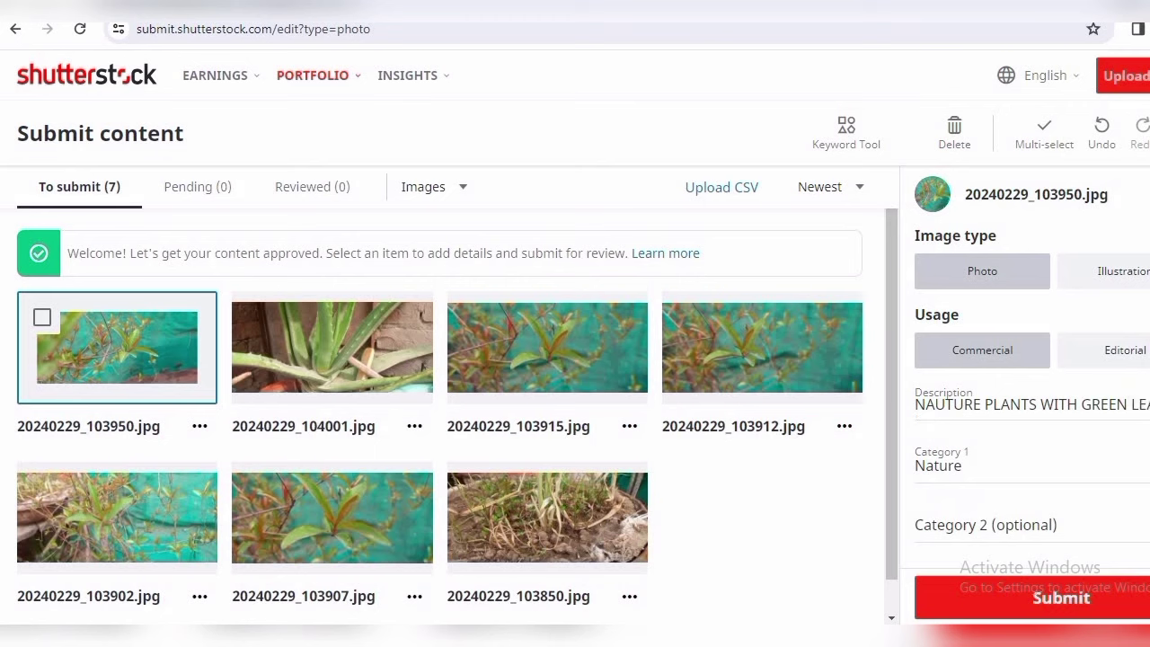
- Add the keywords nature, beauty and green leaves to the photo and try to submit it
scroll(1032, 364, "down", 3)
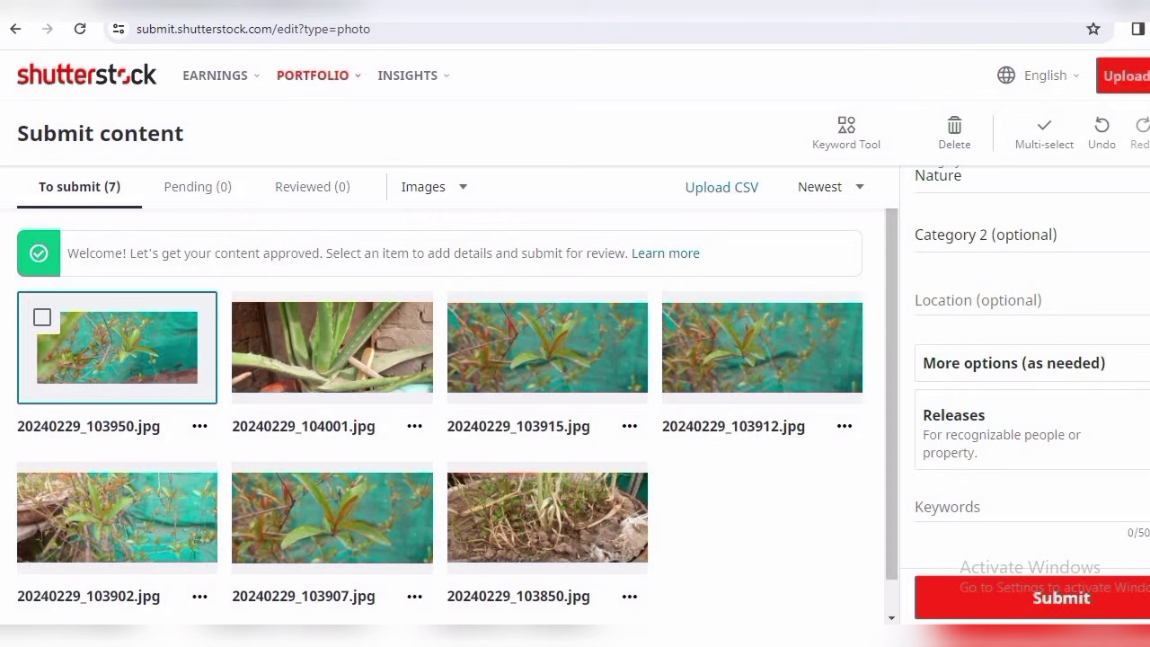
scroll(1114, 431, "down", 2)
left_click(1050, 368)
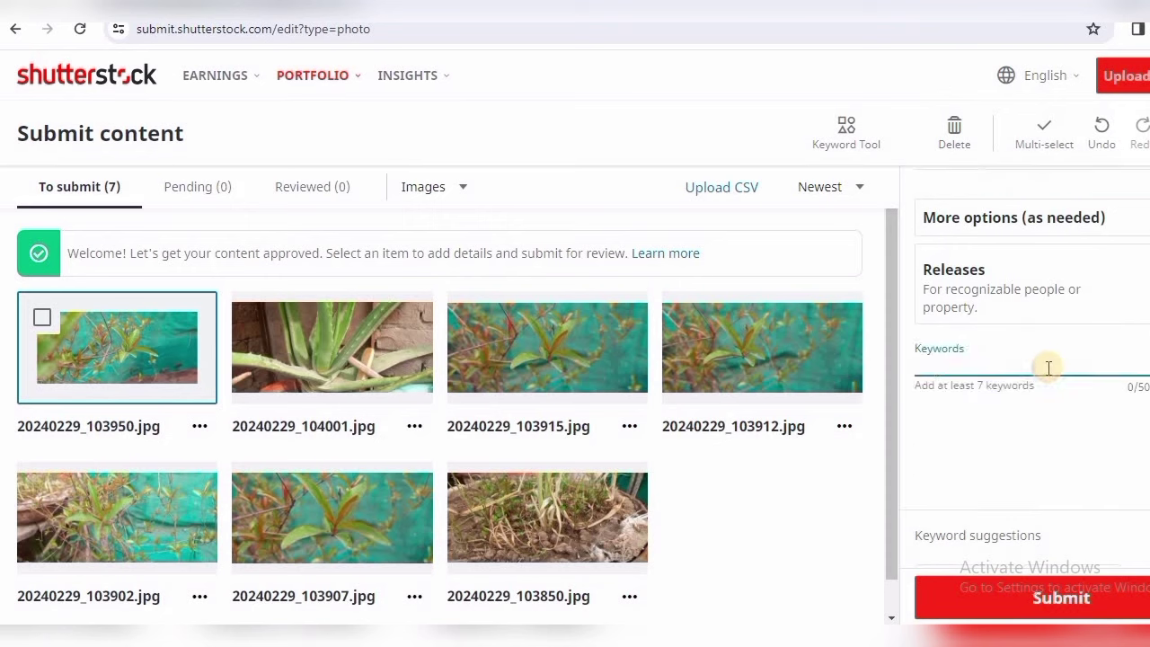
type("NATURE")
key("Return")
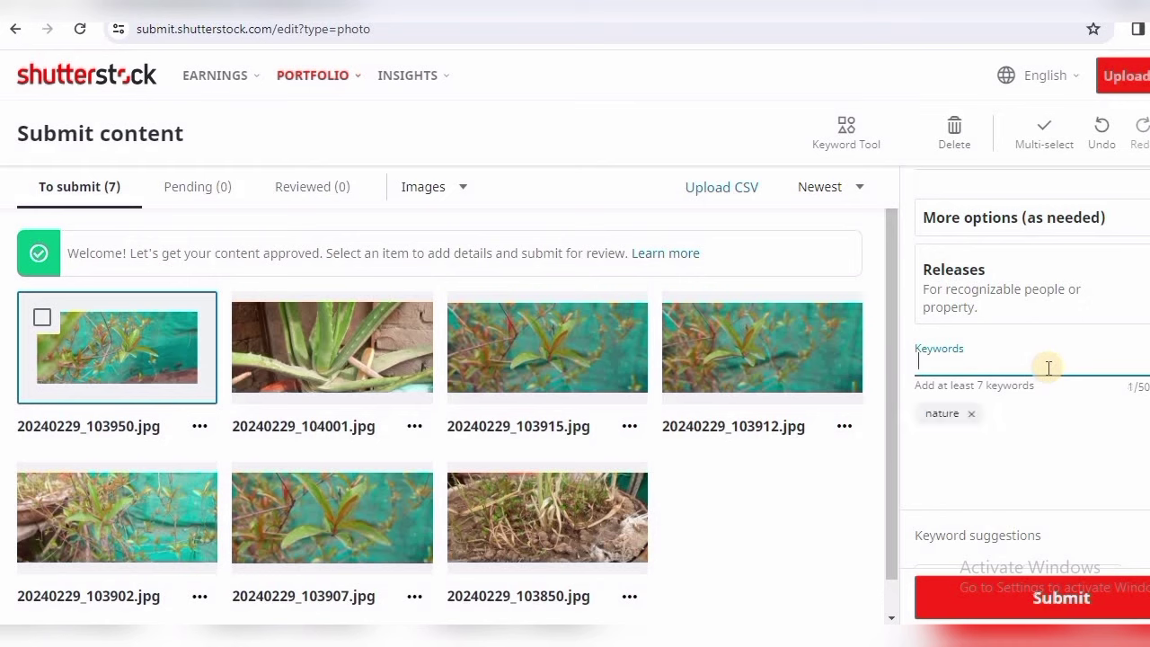
type("BEAUTY")
key("Return")
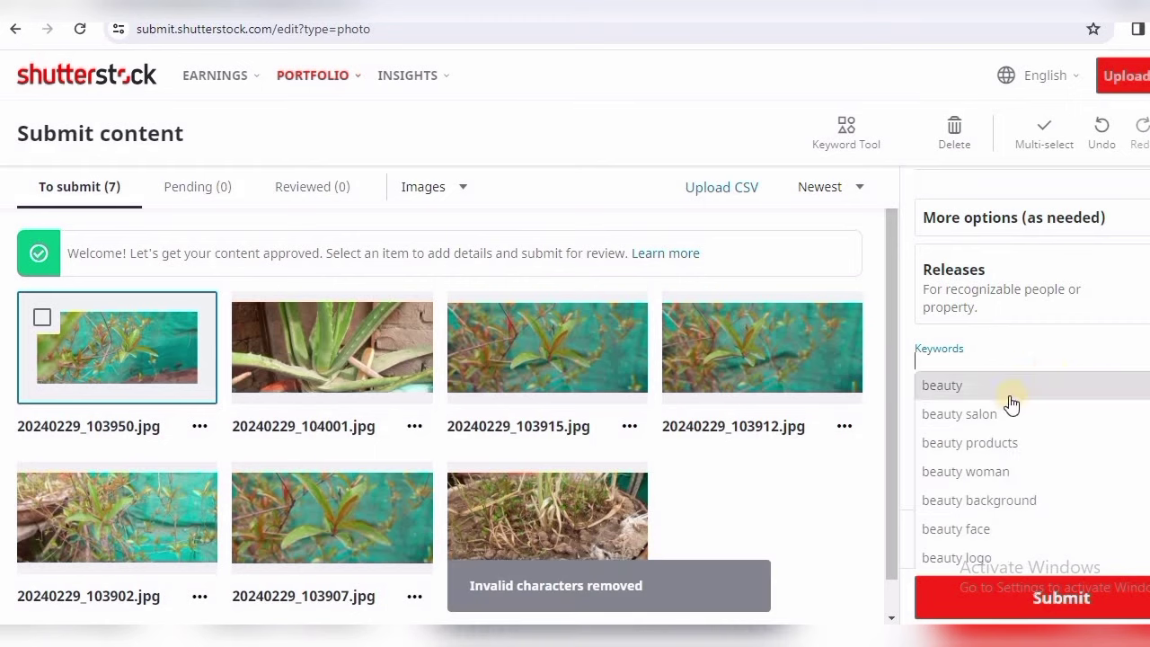
left_click(1012, 392)
left_click(1013, 362)
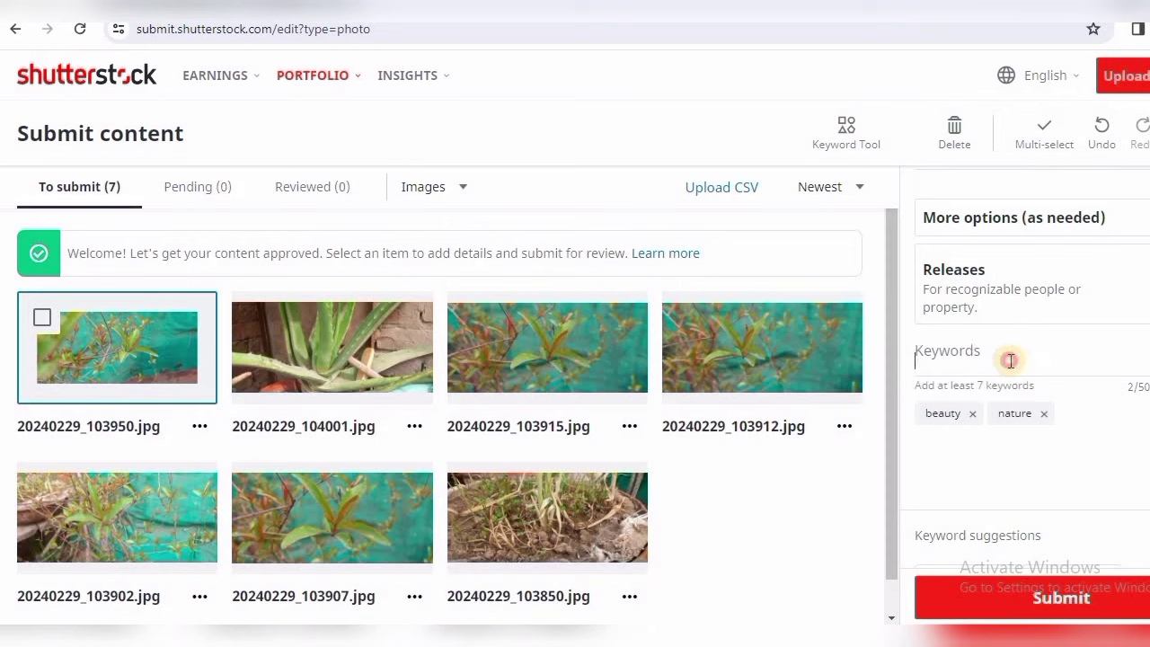
type("GREEN")
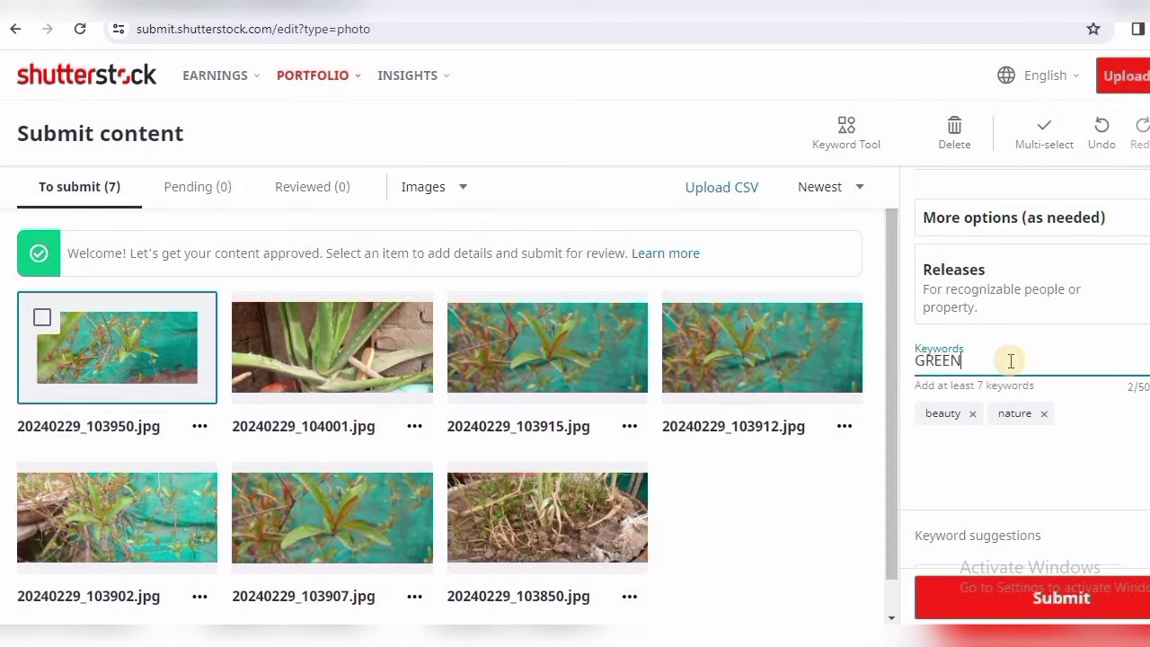
type(" LEAVES")
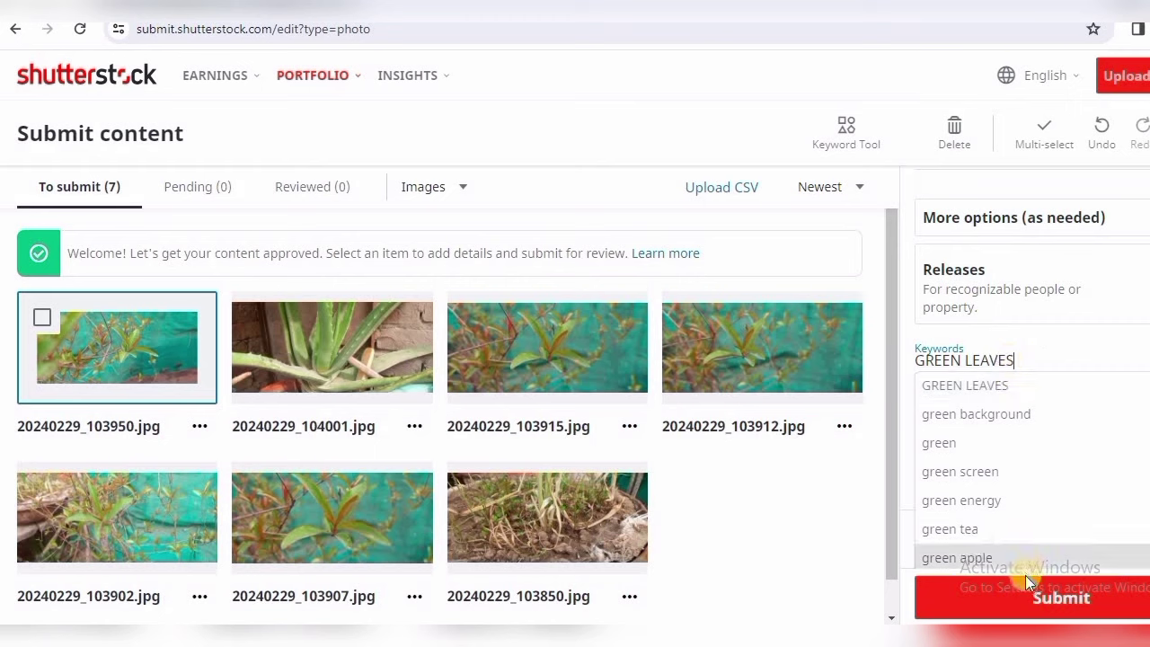
left_click(1020, 593)
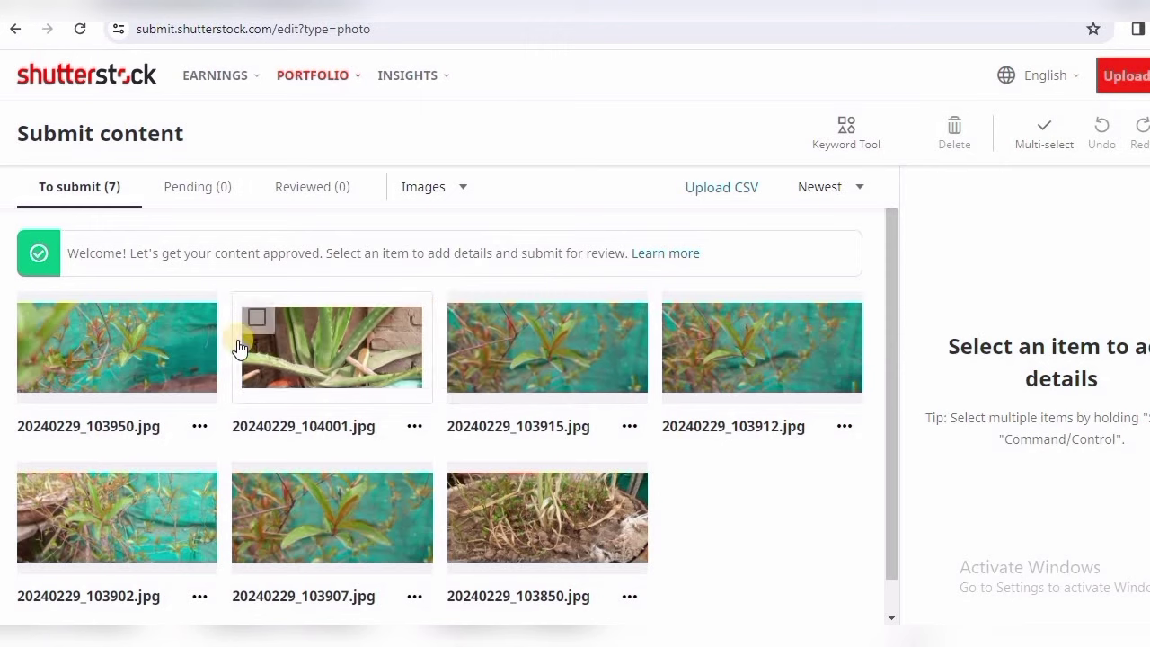
- Reselect 20240229_103950.jpg and add the suggested keywords natural beauty, green energy, soil background, background, concept and yellow leaves
left_click(200, 359)
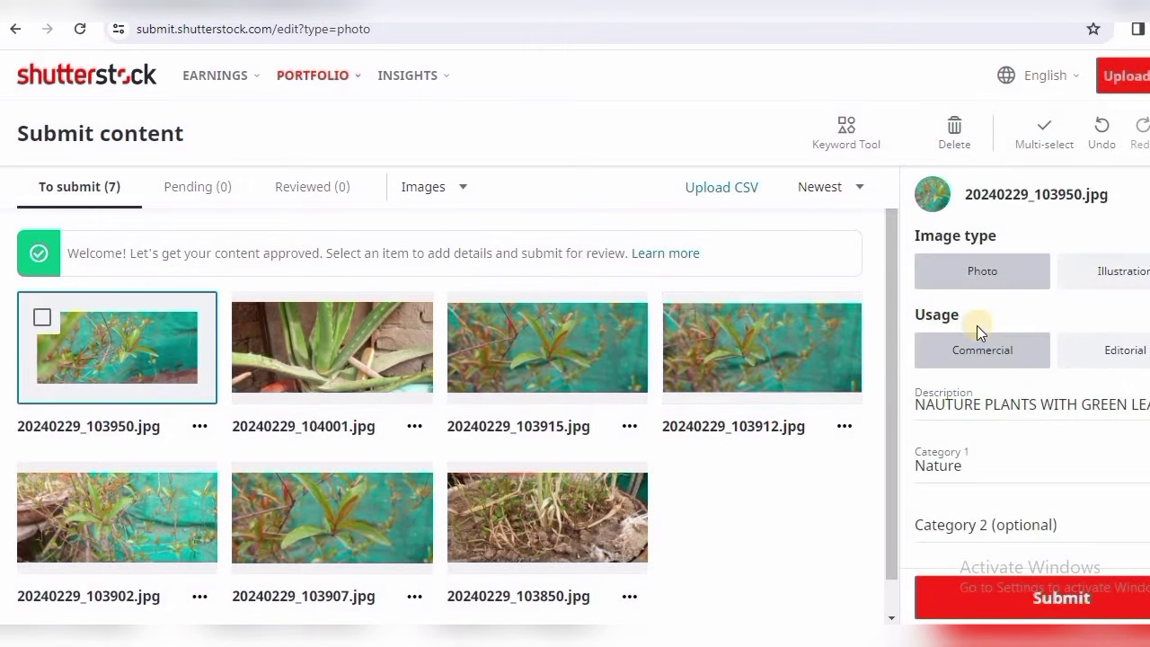
scroll(1132, 428, "down", 2)
scroll(1026, 366, "down", 5)
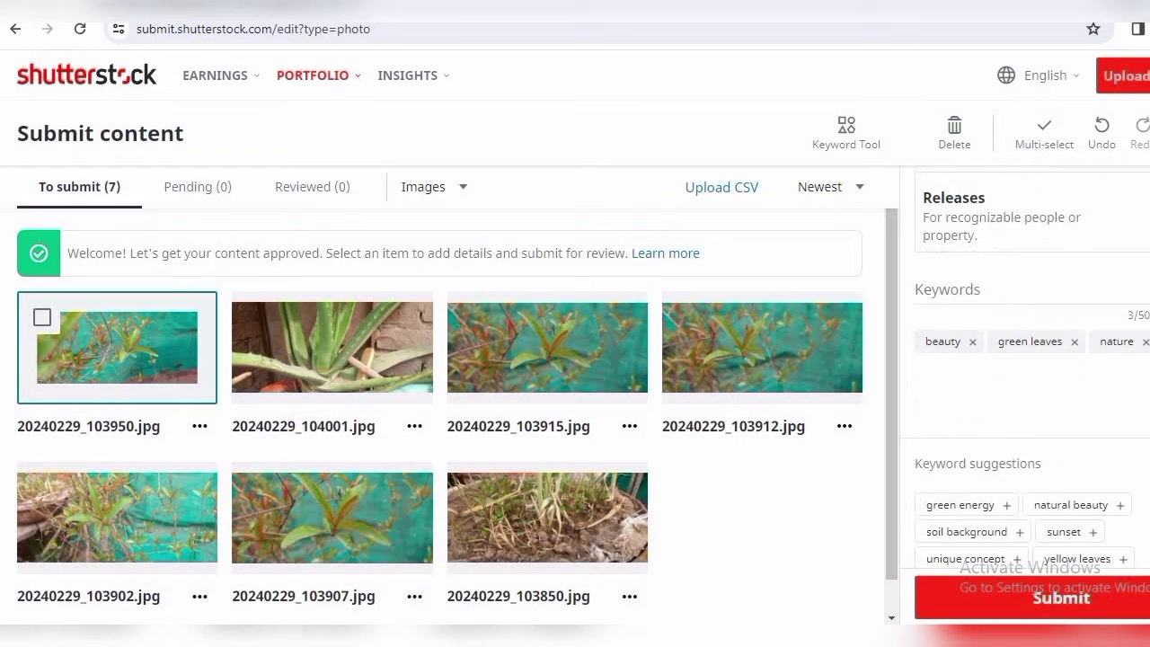
scroll(1096, 449, "down", 3)
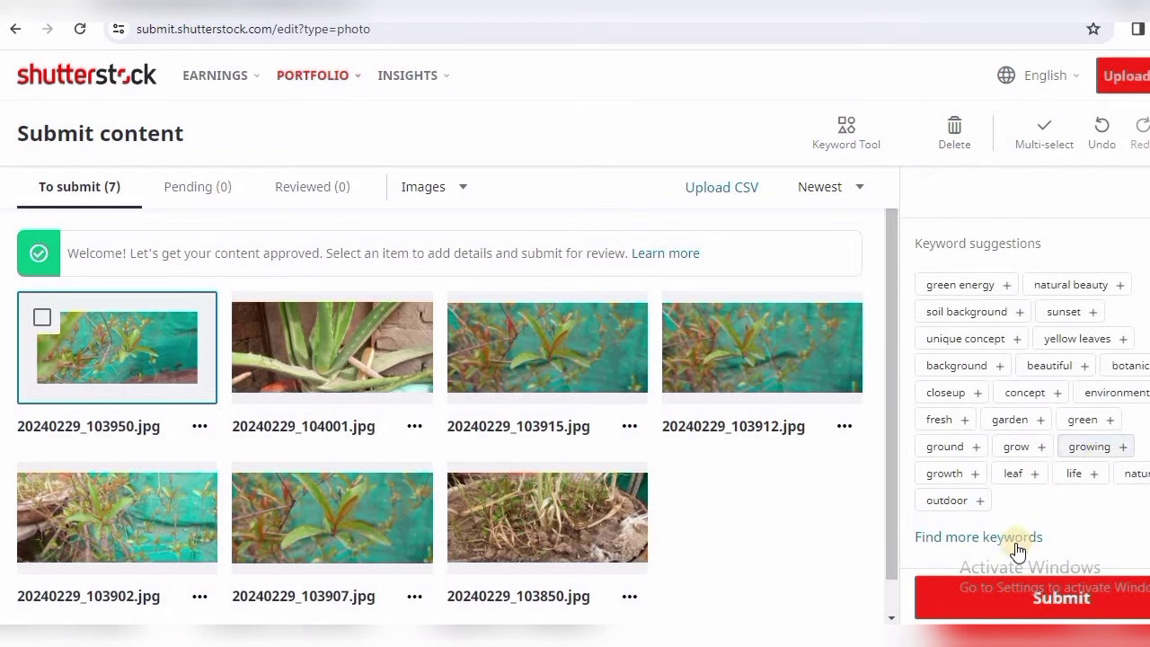
left_click(1082, 291)
left_click(1004, 285)
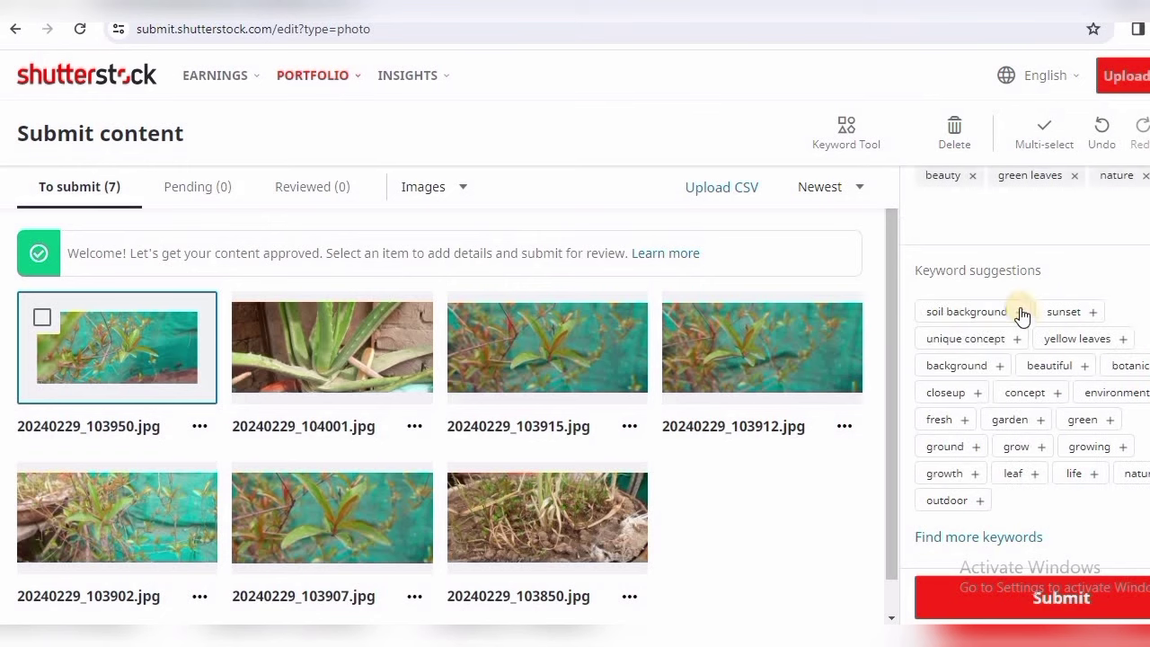
left_click(1027, 325)
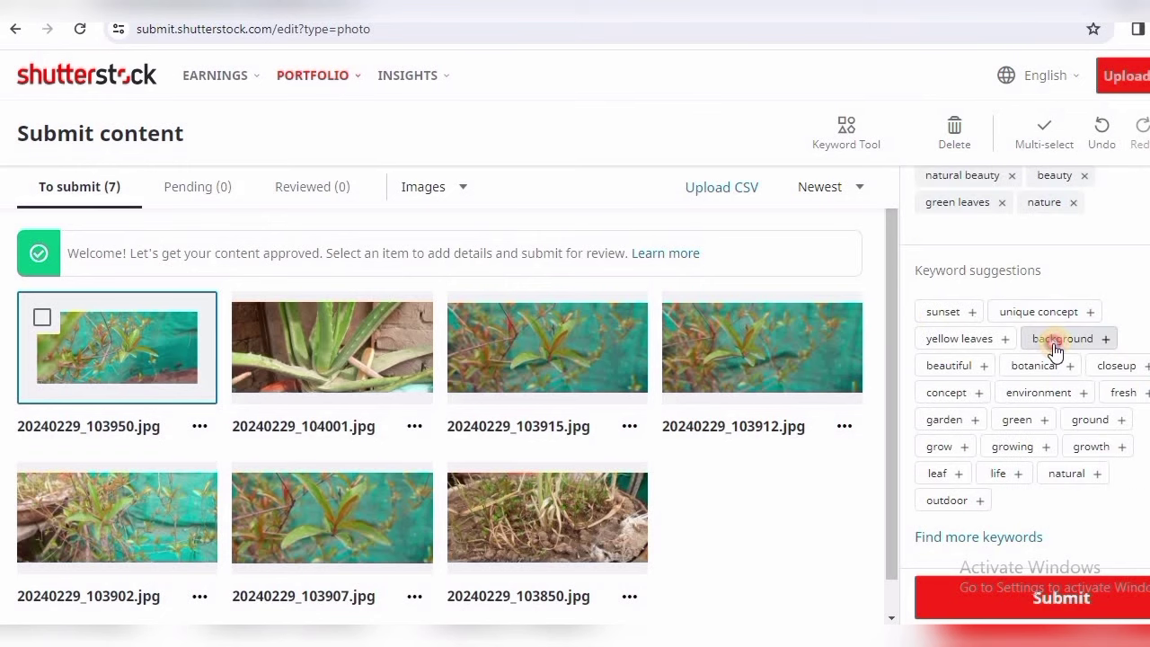
left_click(1047, 339)
left_click(1024, 393)
left_click(970, 380)
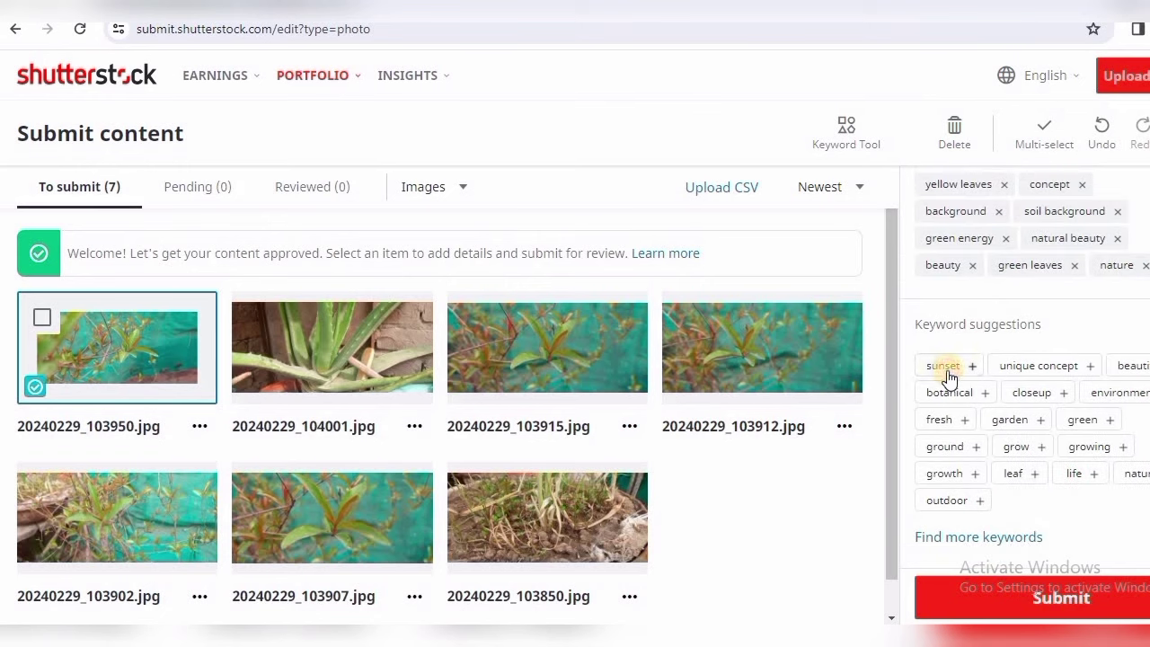
- Add the suggested keywords sunset, unique concept, botanical, garden, green, beautiful, grow and growth to the photo
left_click(941, 366)
left_click(1021, 369)
left_click(1031, 393)
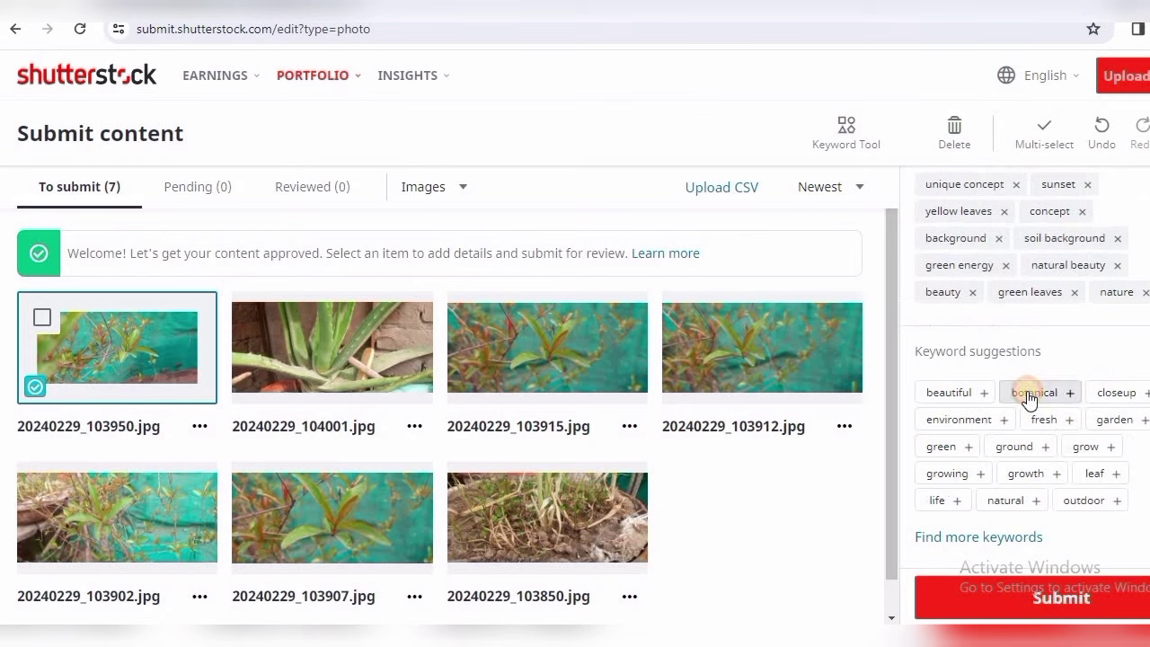
left_click(1010, 420)
left_click(1024, 447)
left_click(944, 449)
left_click(997, 476)
left_click(1080, 480)
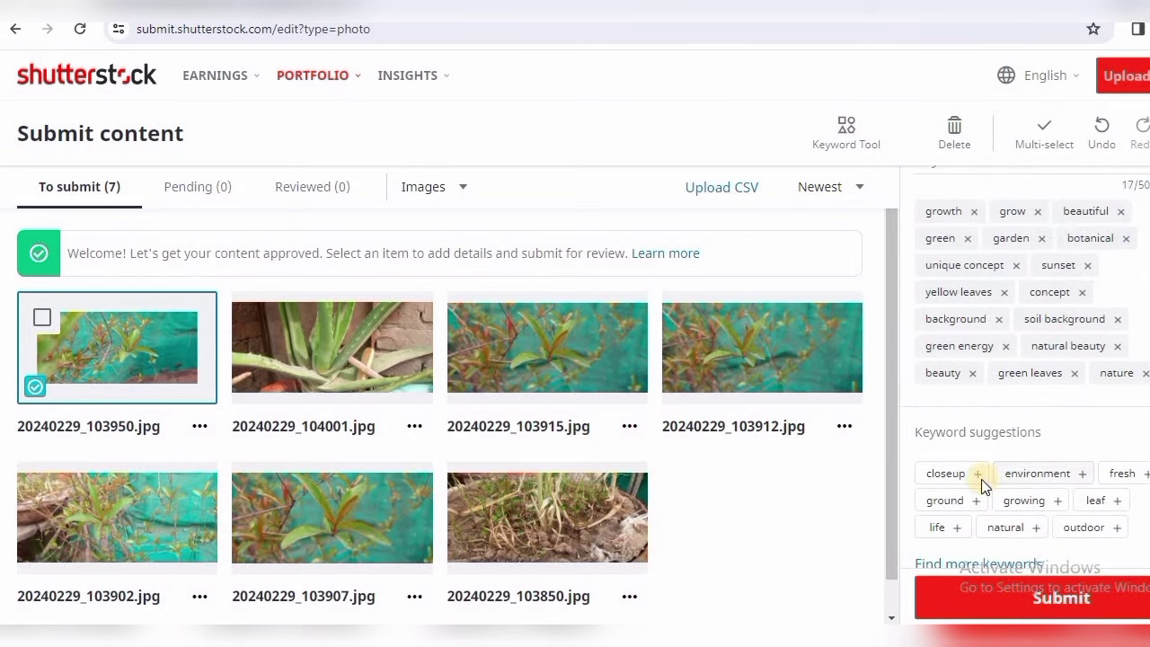
- Add the suggested keywords closeup, growing, life, environment, leaf and natural to the photo
left_click(975, 476)
left_click(976, 510)
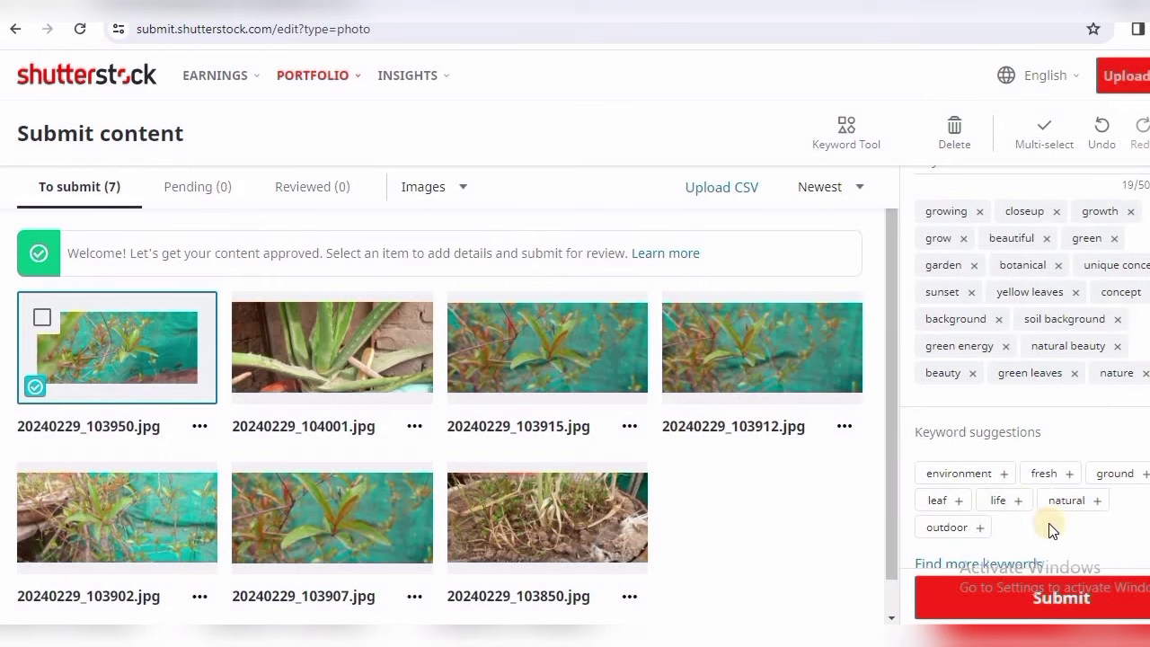
left_click(983, 508)
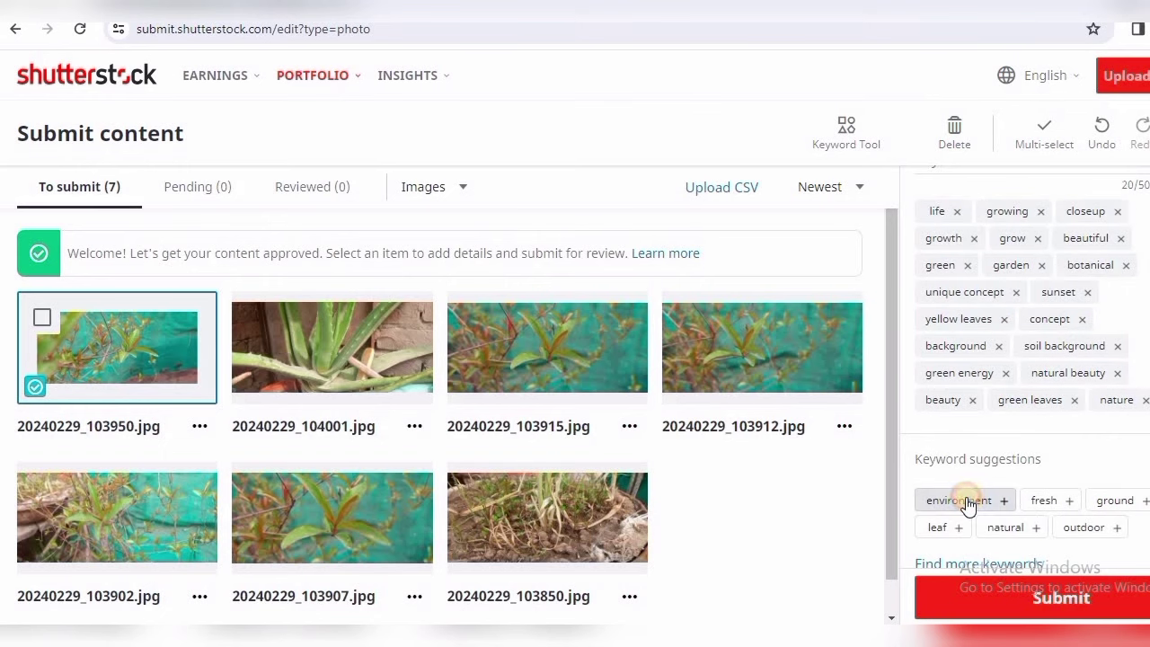
left_click(959, 499)
left_click(1081, 500)
left_click(1081, 500)
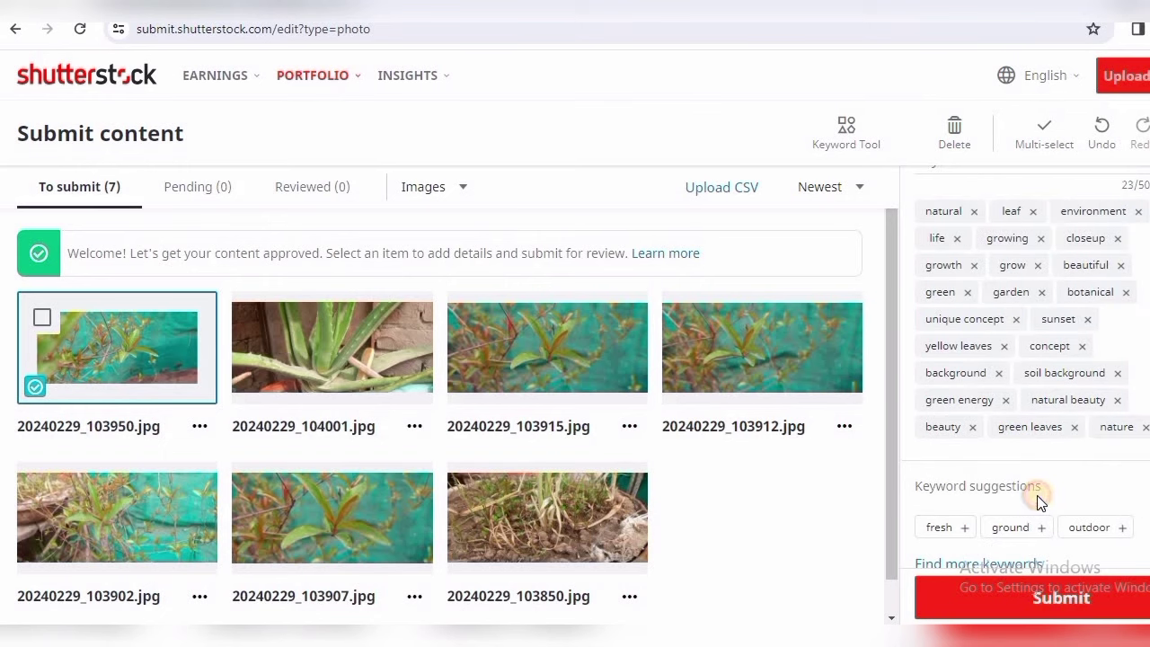
- Add the suggested keywords ground, fresh and outdoor, then submit the photo and choose to submit more
left_click(1033, 528)
left_click(966, 530)
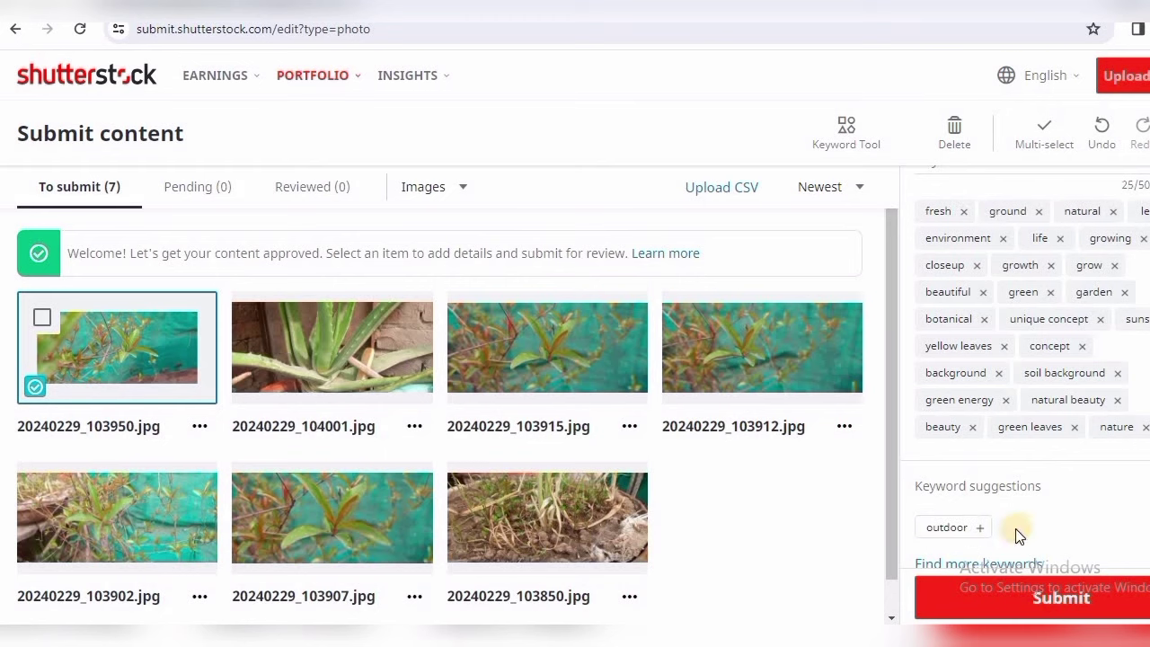
left_click(978, 532)
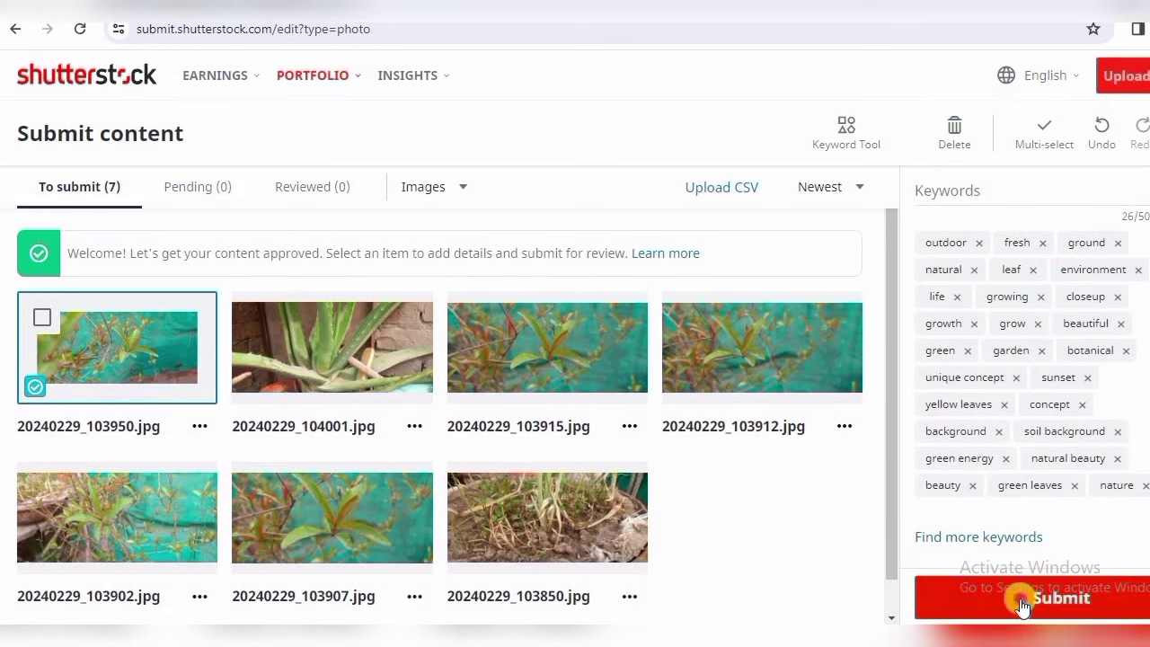
left_click(1020, 598)
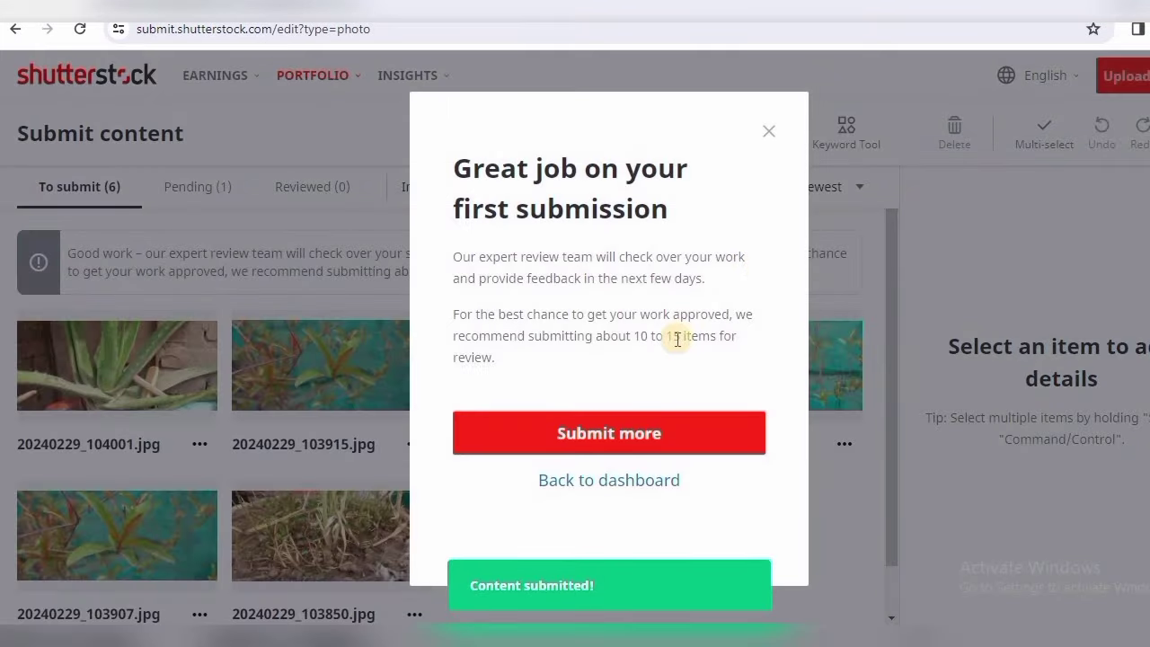
left_click(641, 435)
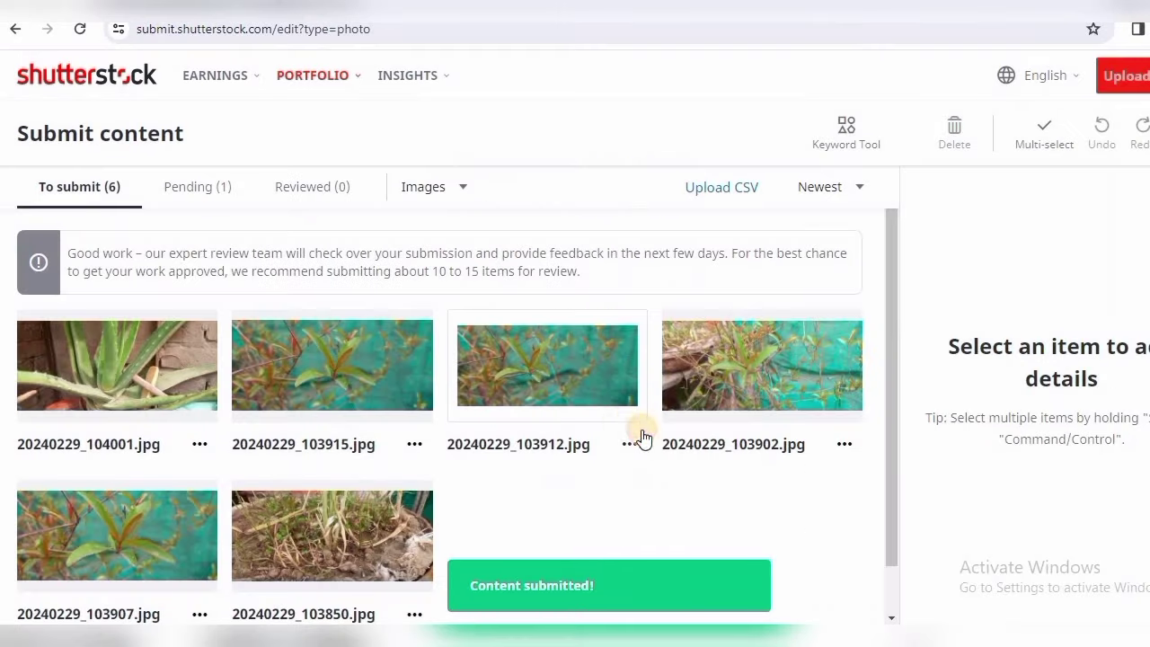
- Select 20240229_103915.jpg, describe it as GREEN LEAF and set its Category 1 to Nature
left_click(403, 372)
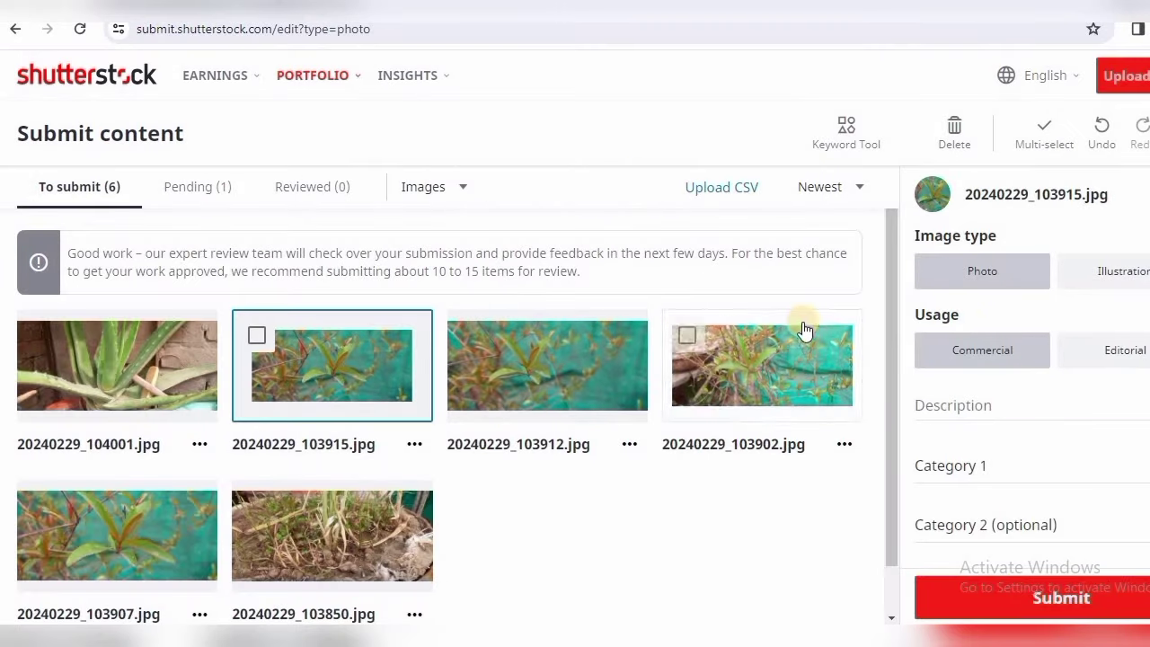
left_click(979, 417)
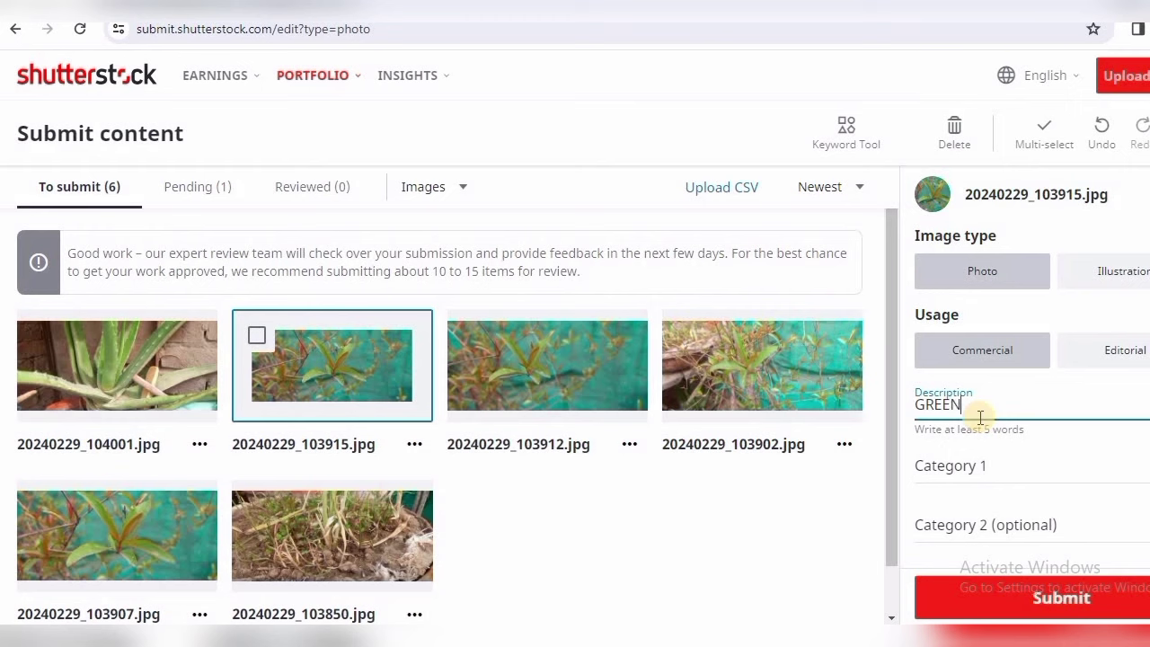
left_click(976, 473)
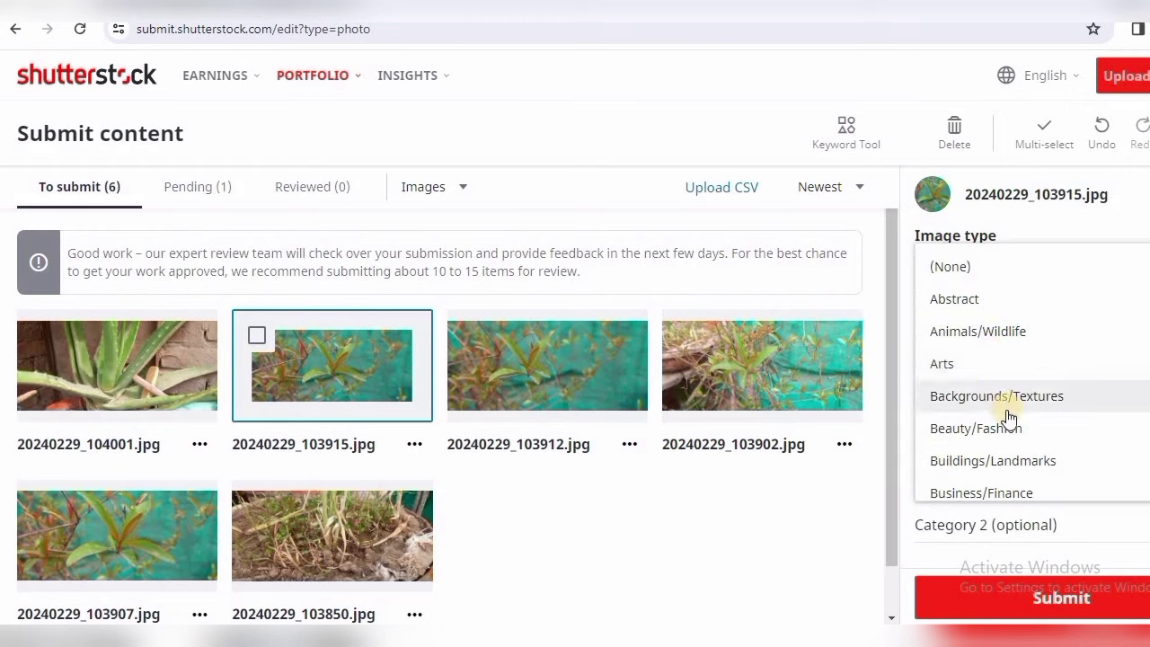
scroll(997, 377, "down", 4)
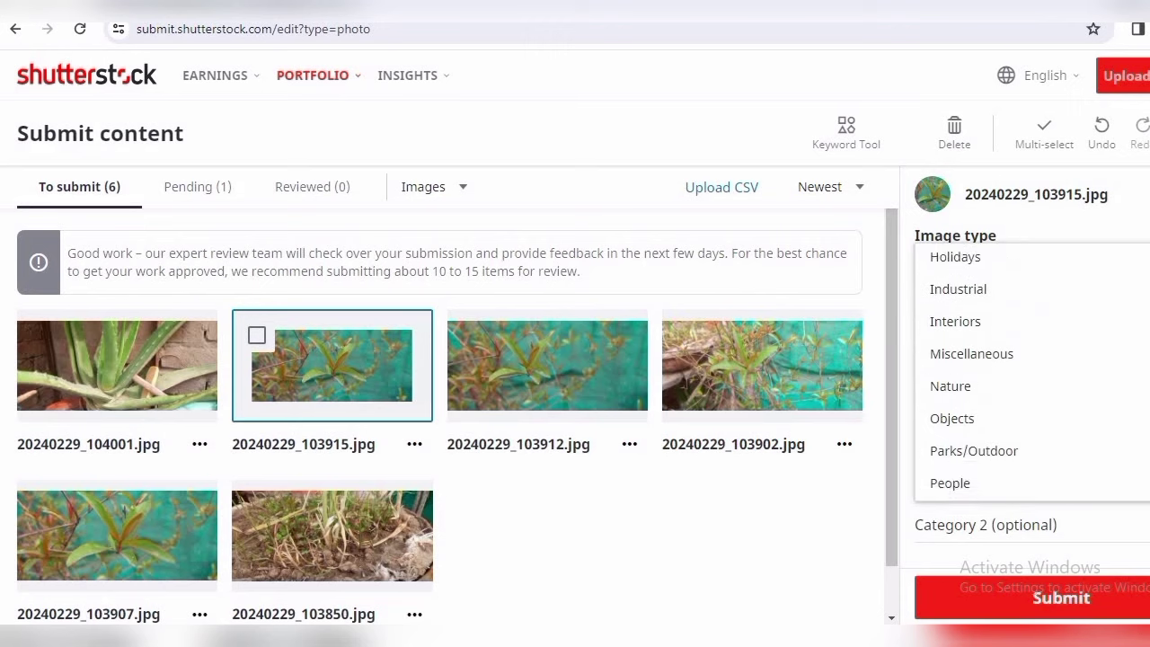
left_click(1095, 379)
triple_click(1101, 406)
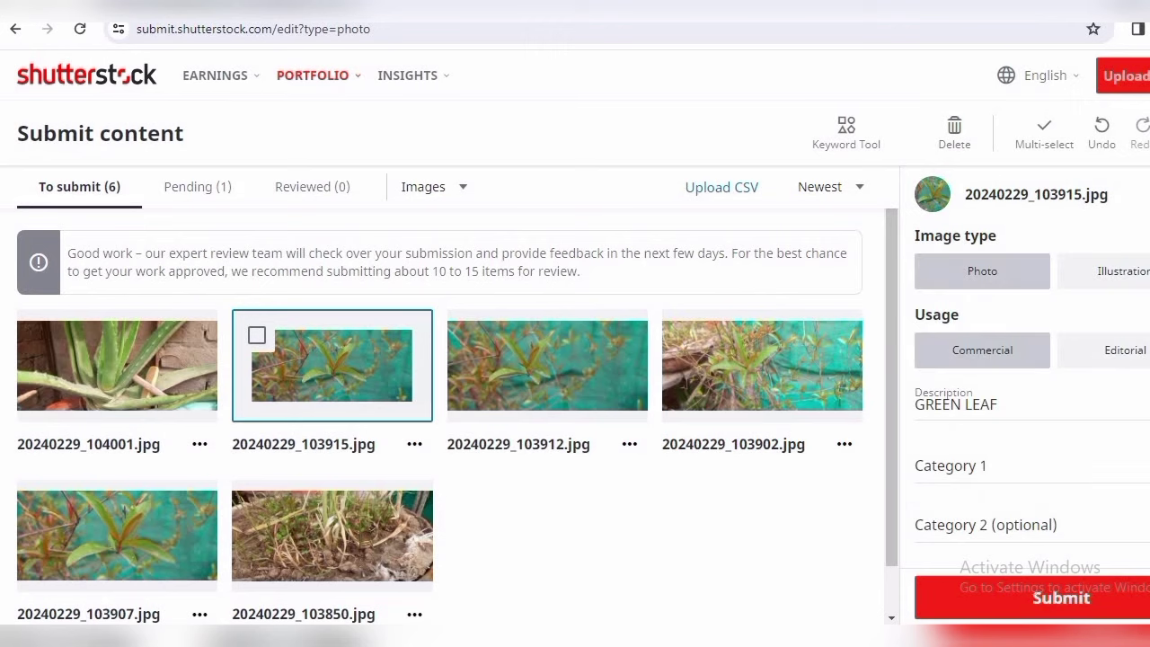
left_click(1078, 465)
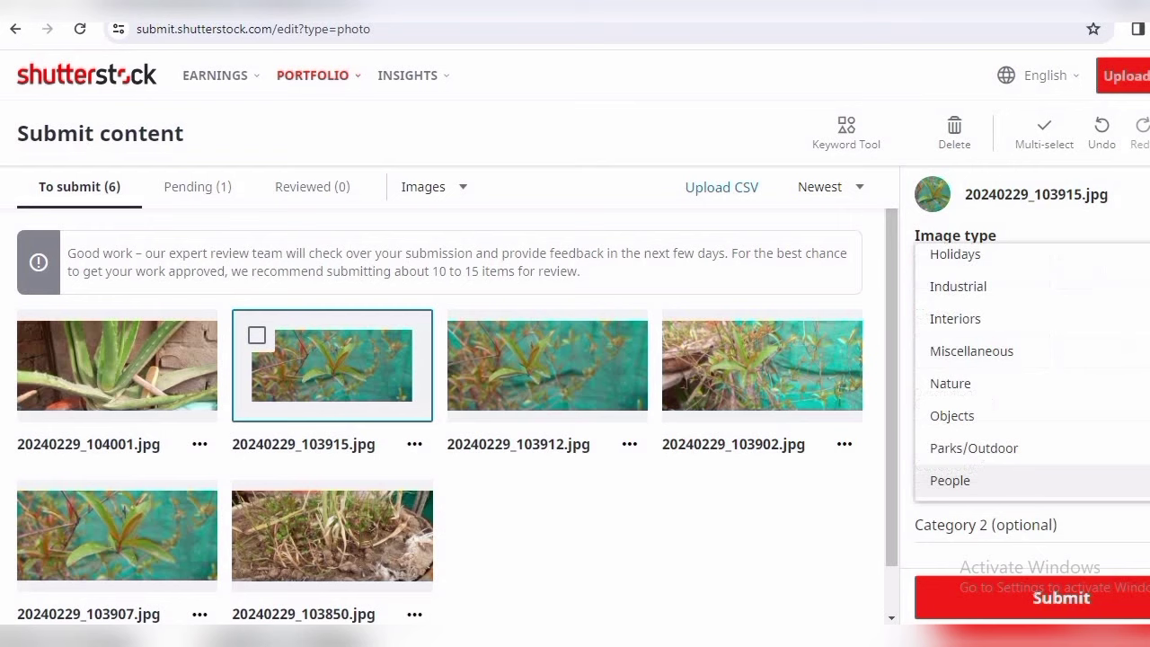
left_click(1122, 395)
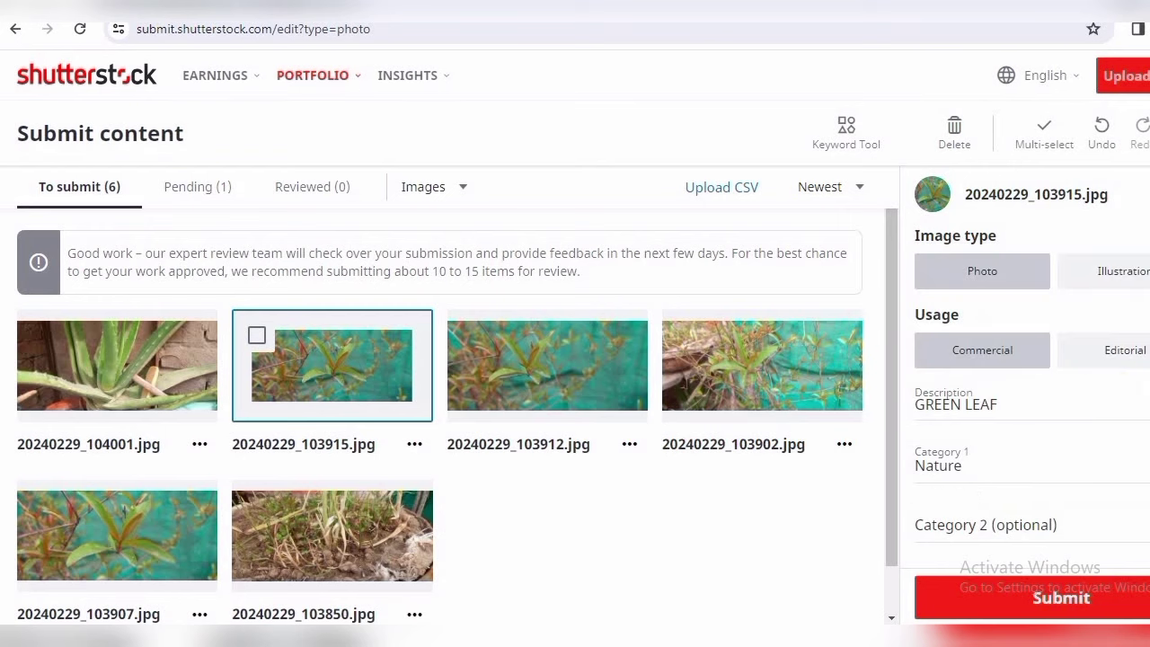
- Add all the suggested keywords to 20240229_103915.jpg and try to submit it
scroll(1024, 378, "down", 4)
scroll(1024, 377, "down", 2)
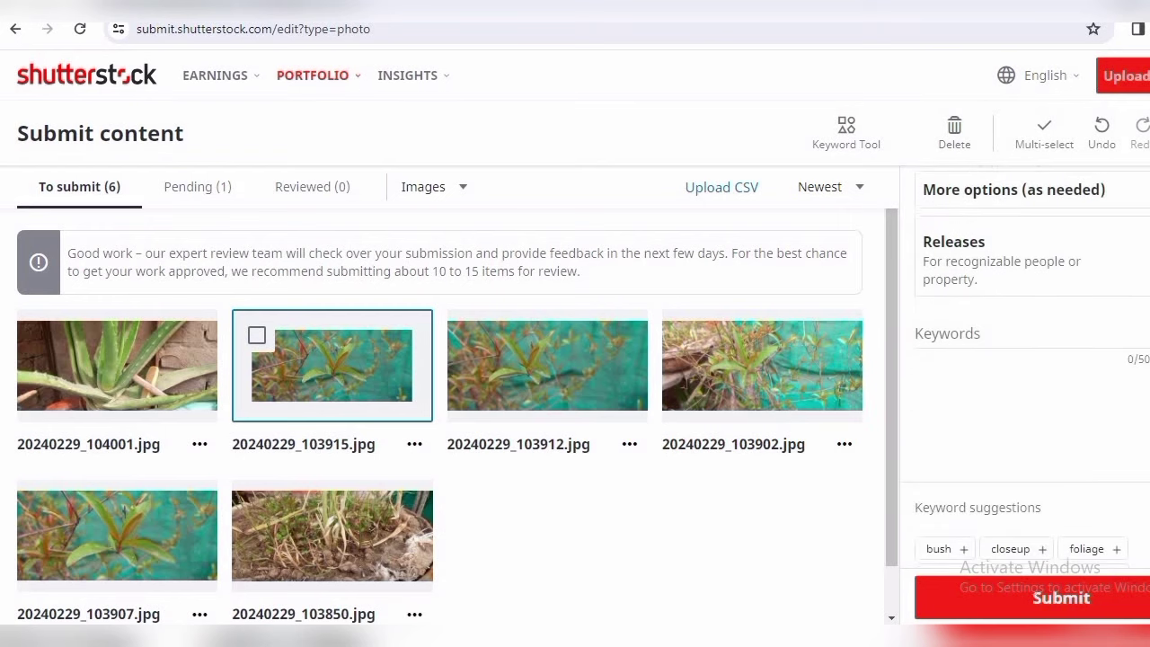
left_click(1045, 511)
left_click_drag(965, 385, 949, 392)
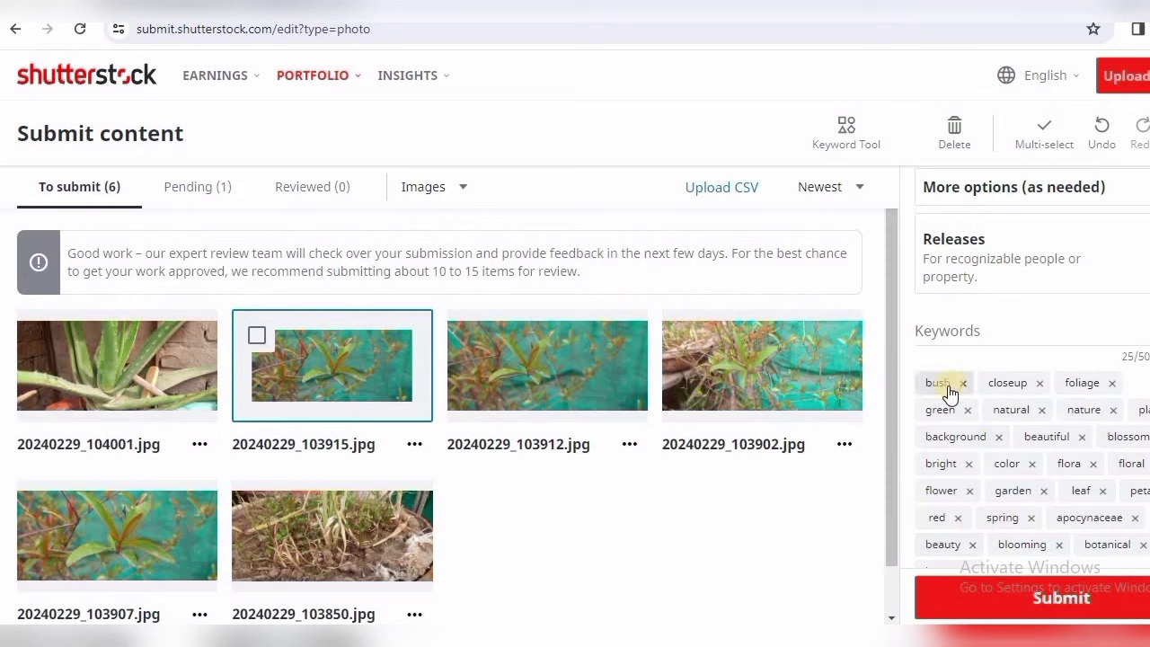
left_click(1000, 586)
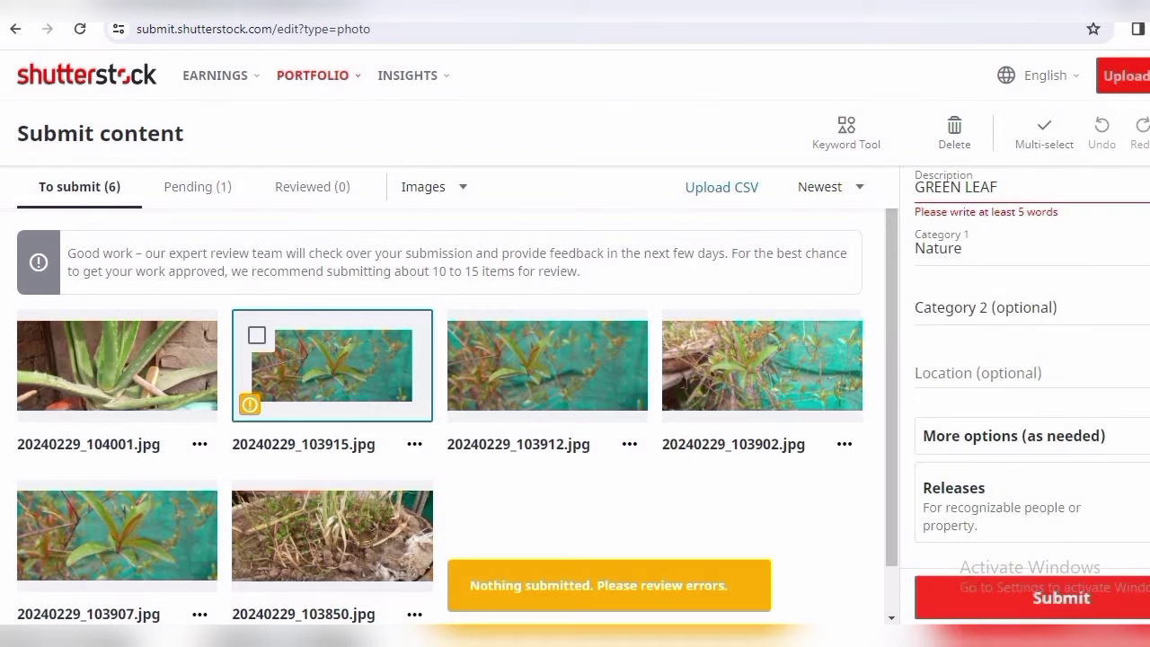
- Extend the photo's description to GREEN LEAF BEAUTY and try to submit it again
scroll(1032, 367, "down", 3)
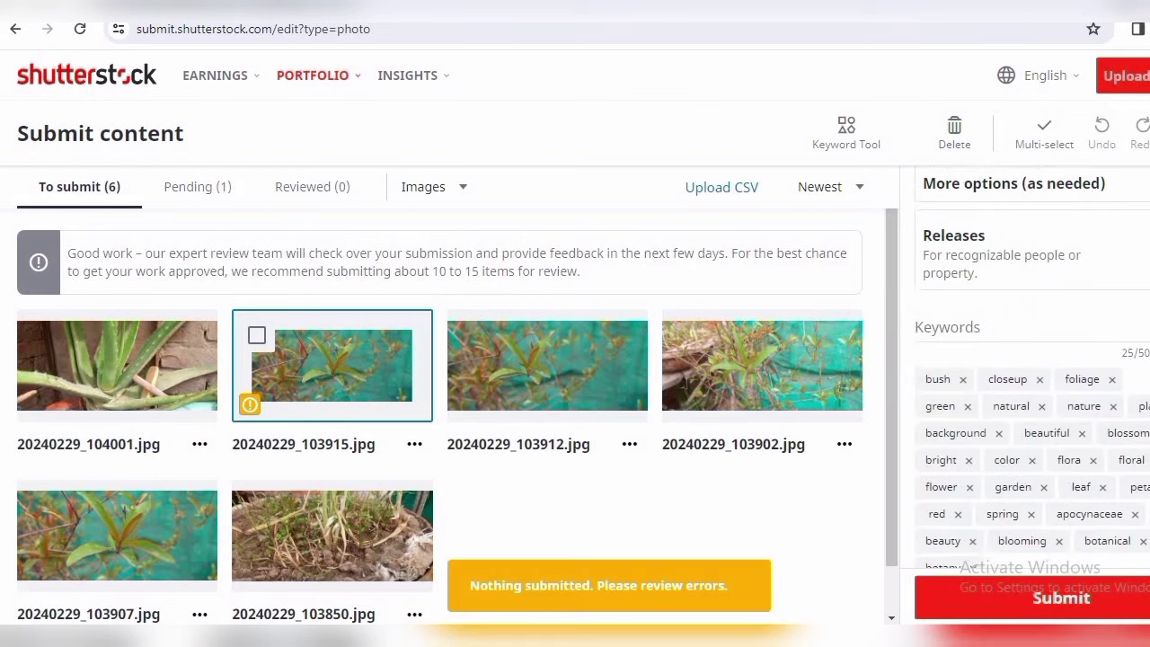
scroll(1032, 368, "up", 5)
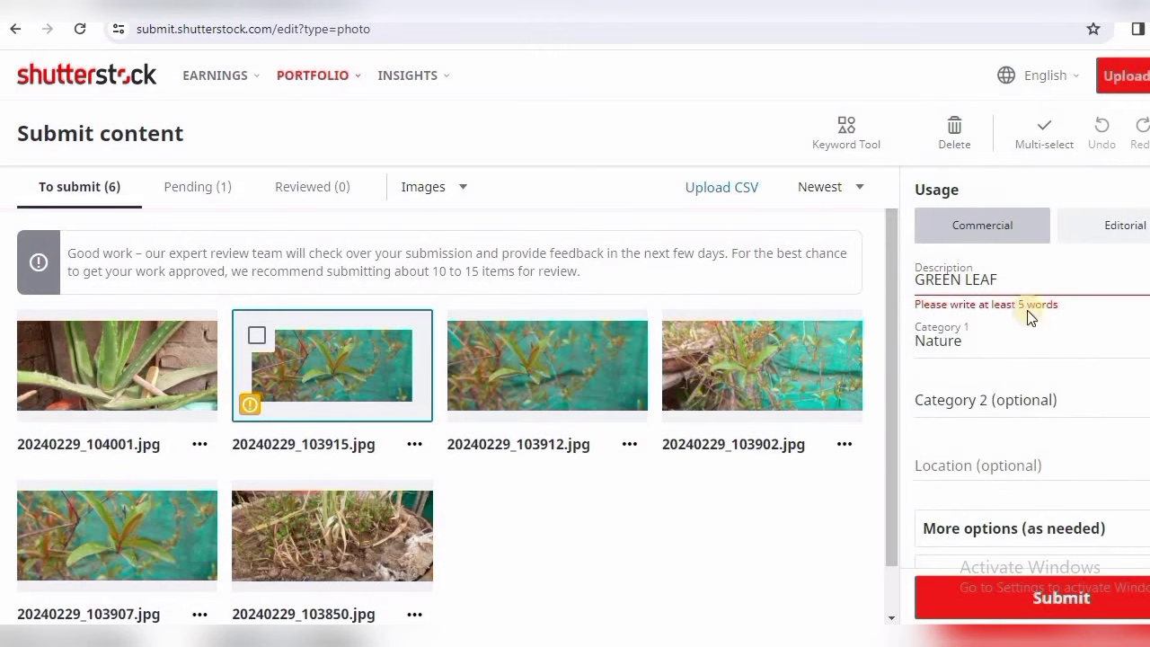
left_click(1025, 283)
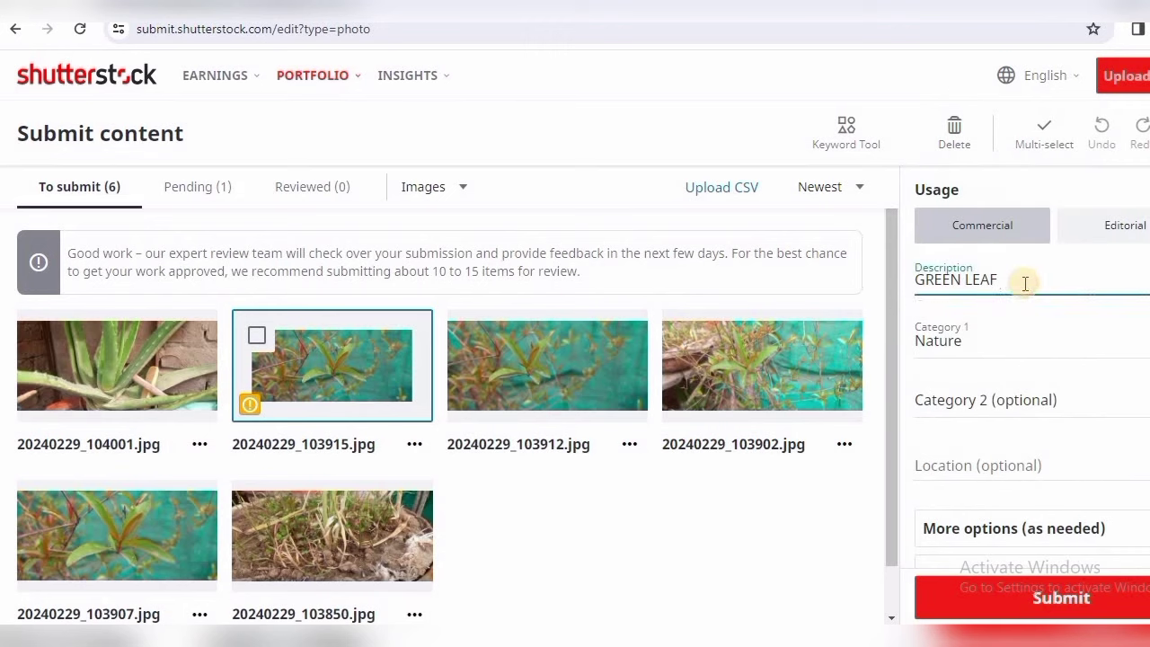
type("BEAUTY")
left_click(1047, 593)
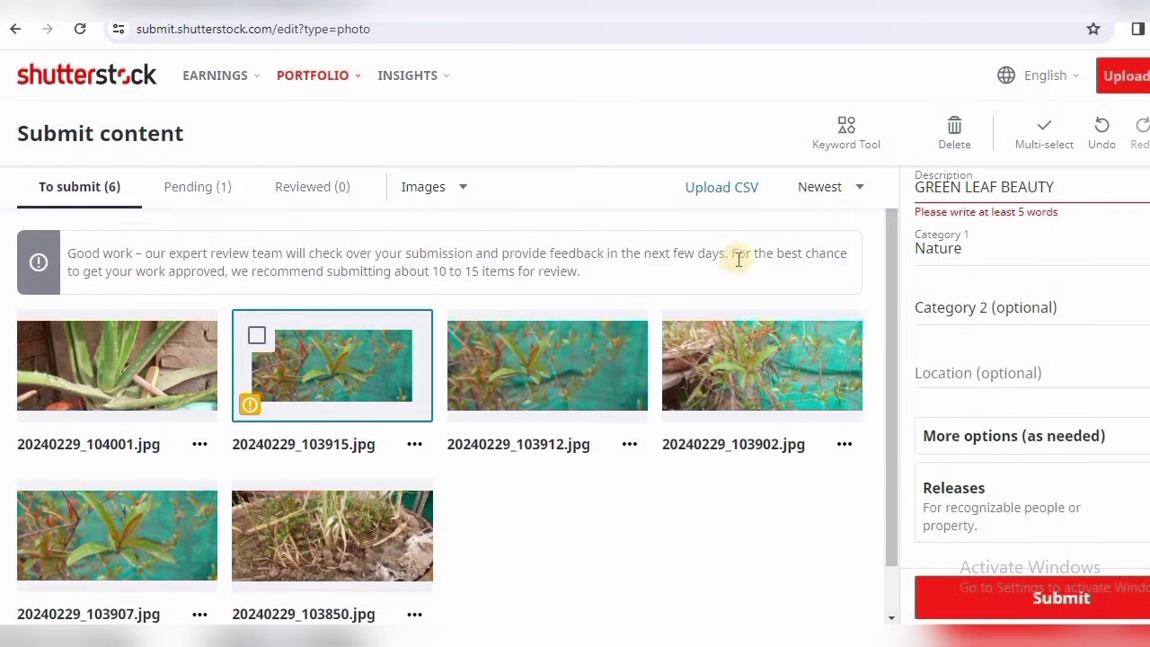
- Replace the photo's description with GREENY and try to submit the photo
left_click(1070, 190)
type("\\\\\\\\\\\\\\\\\\\\\\\\")
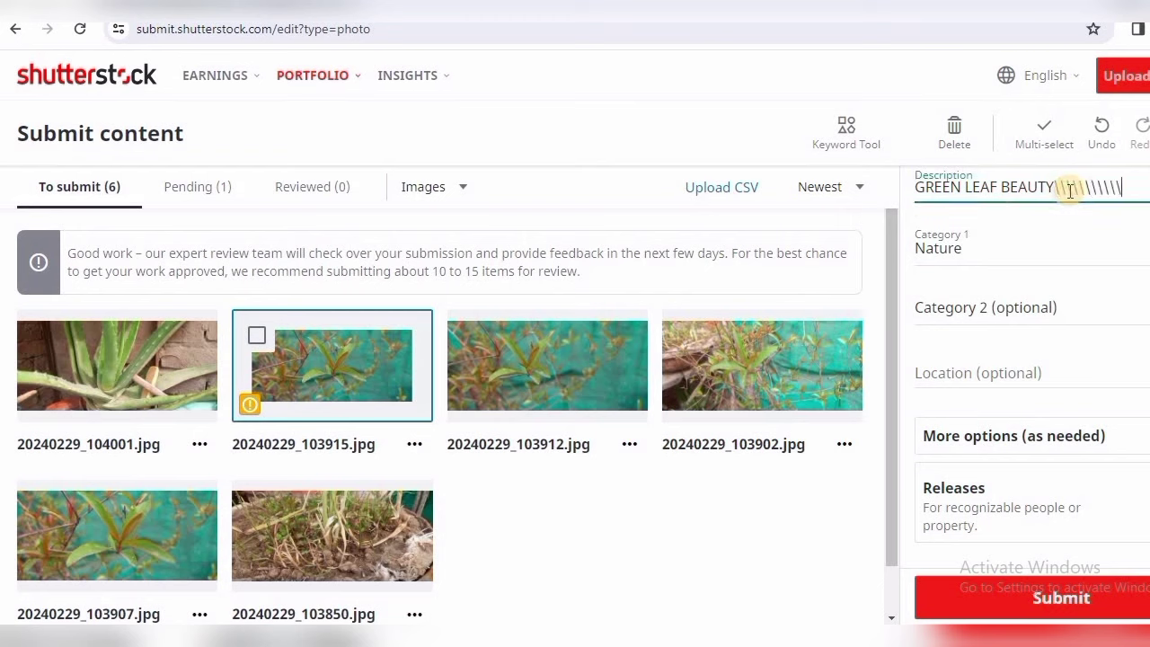
key("BackSpace")
key("BackSpace")
key("BackSpace")
key("BackSpace")
key("BackSpace")
key("BackSpace")
key("BackSpace")
key("BackSpace")
key("BackSpace")
key("BackSpace")
key("BackSpace")
key("BackSpace")
key("BackSpace")
key("BackSpace")
key("BackSpace")
key("BackSpace")
key("BackSpace")
key("BackSpace")
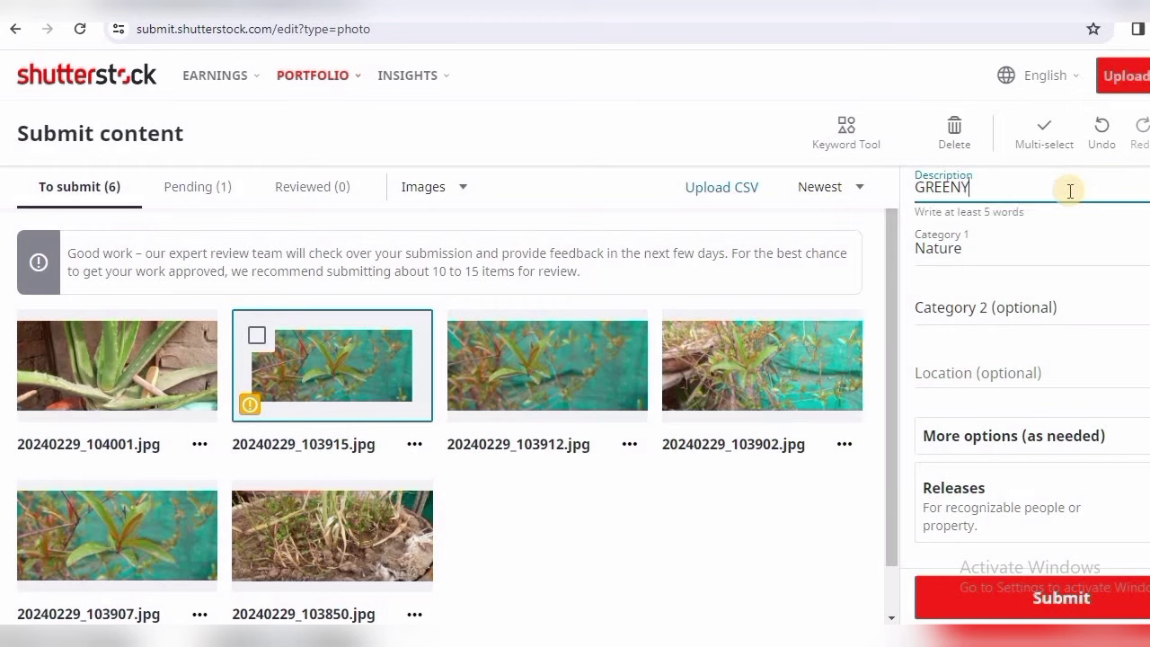
left_click(1067, 596)
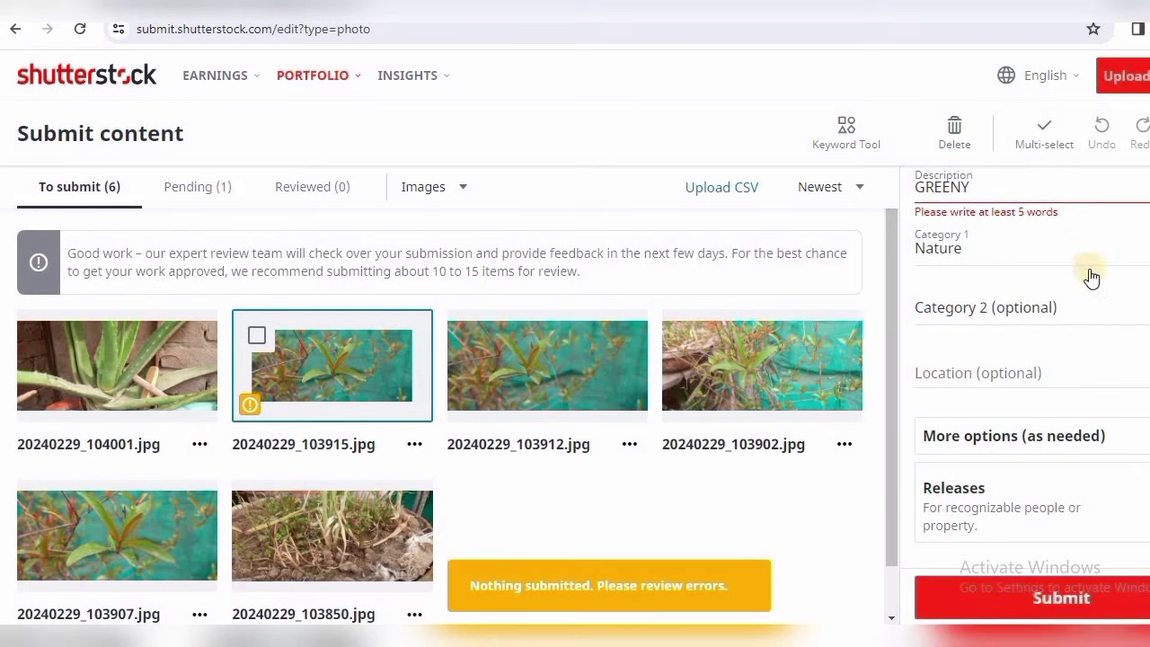
- Extend the description to GREENY NAUTURE BEAUTY PAKISTAN and try to submit the photo
double_click(1094, 189)
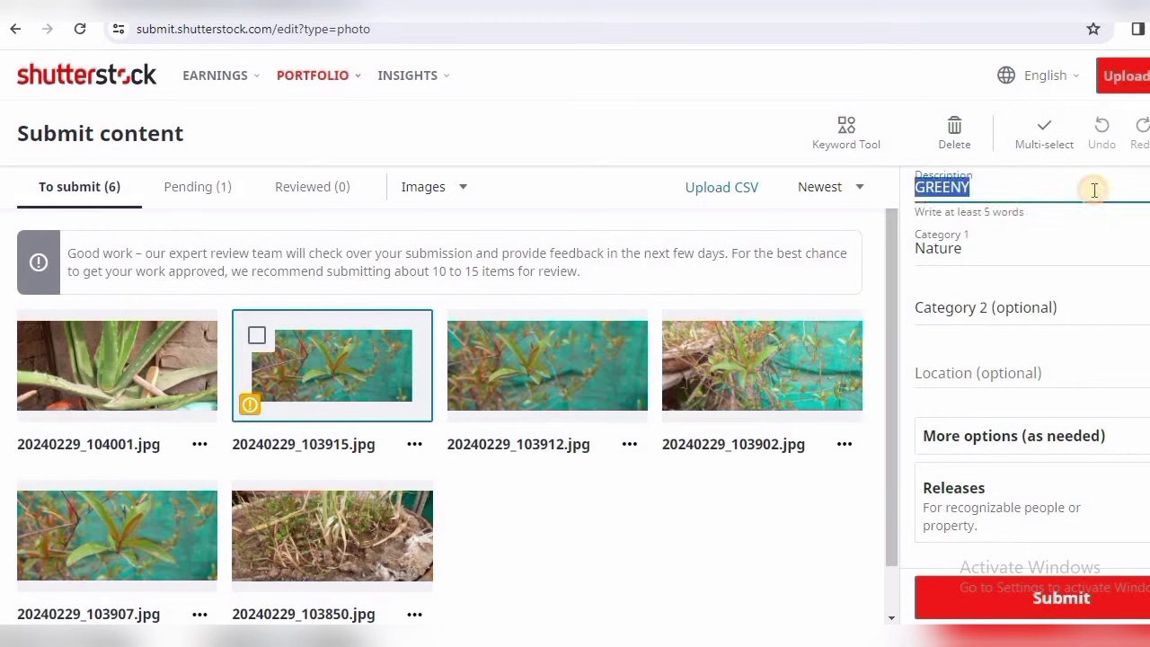
left_click(1094, 189)
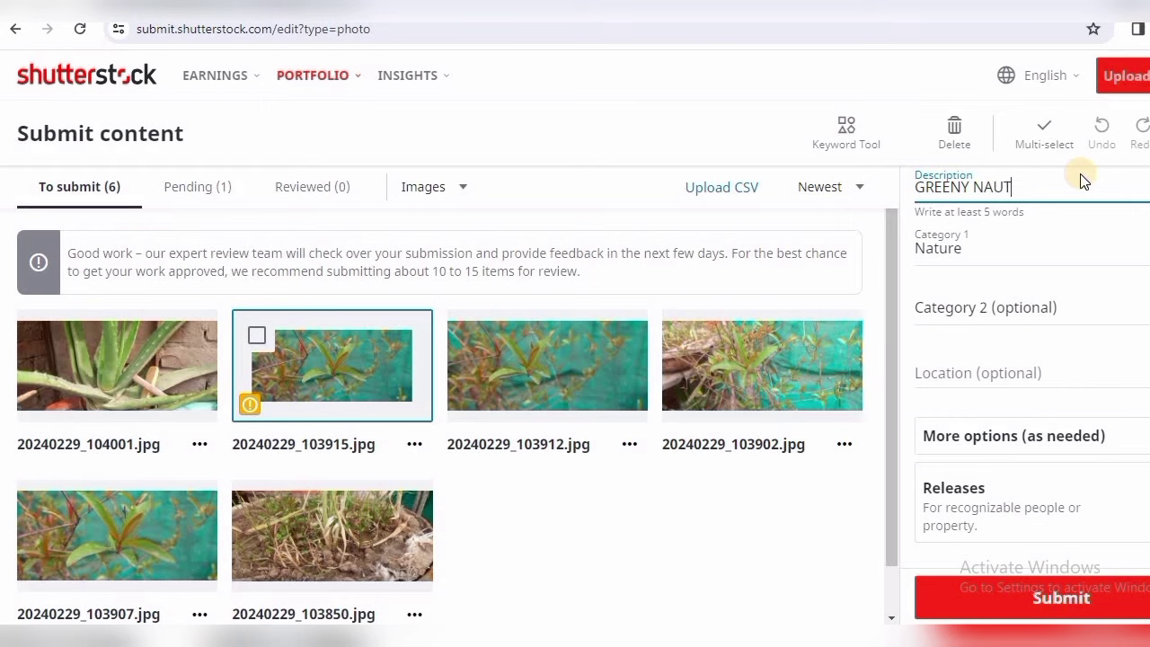
type("NAUTURE BEAUTY")
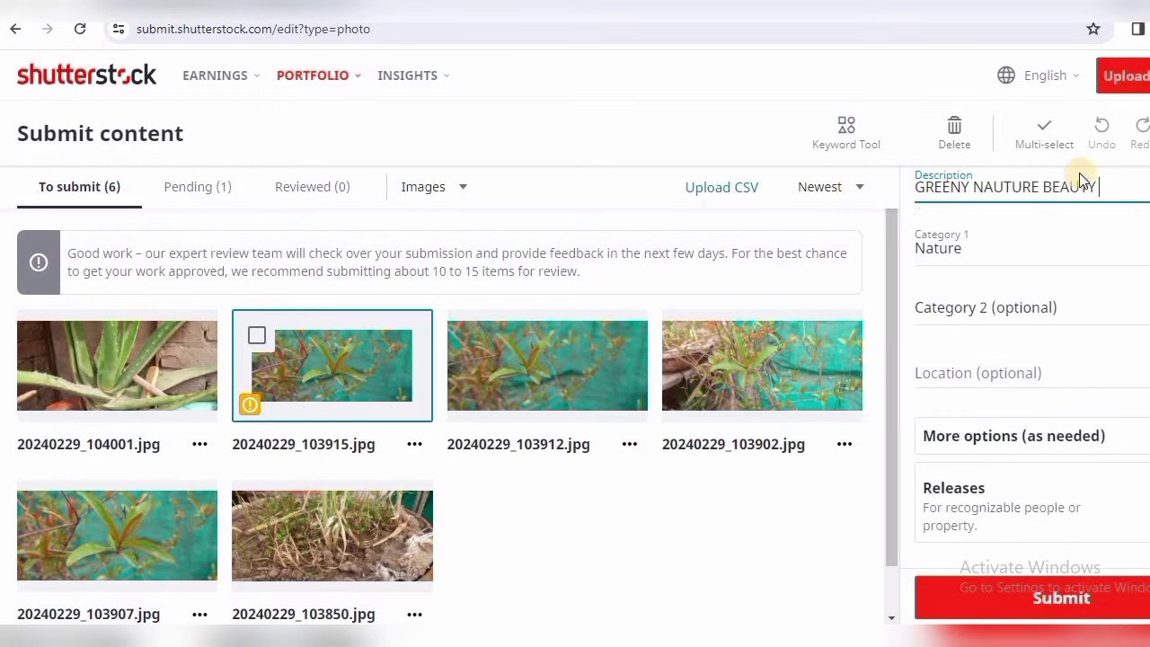
type(" PAKISTA")
left_click(1067, 598)
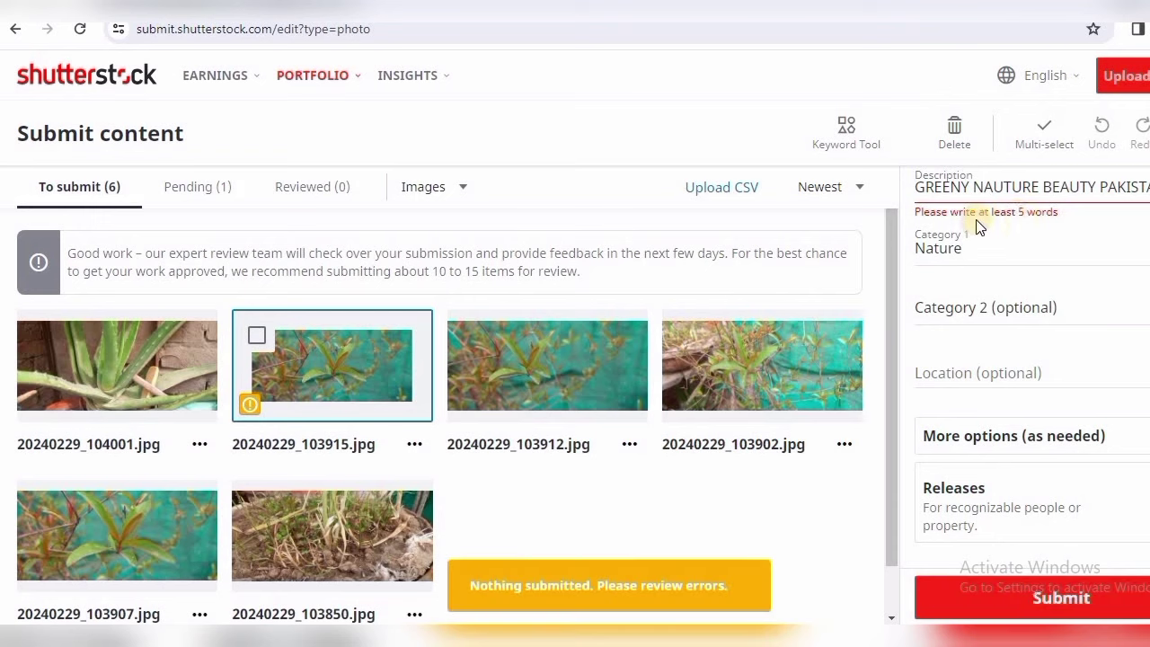
- Append LAHORE to the end of the photo's description and submit the photo for review
scroll(1078, 269, "up", 1)
scroll(1032, 369, "up", 1)
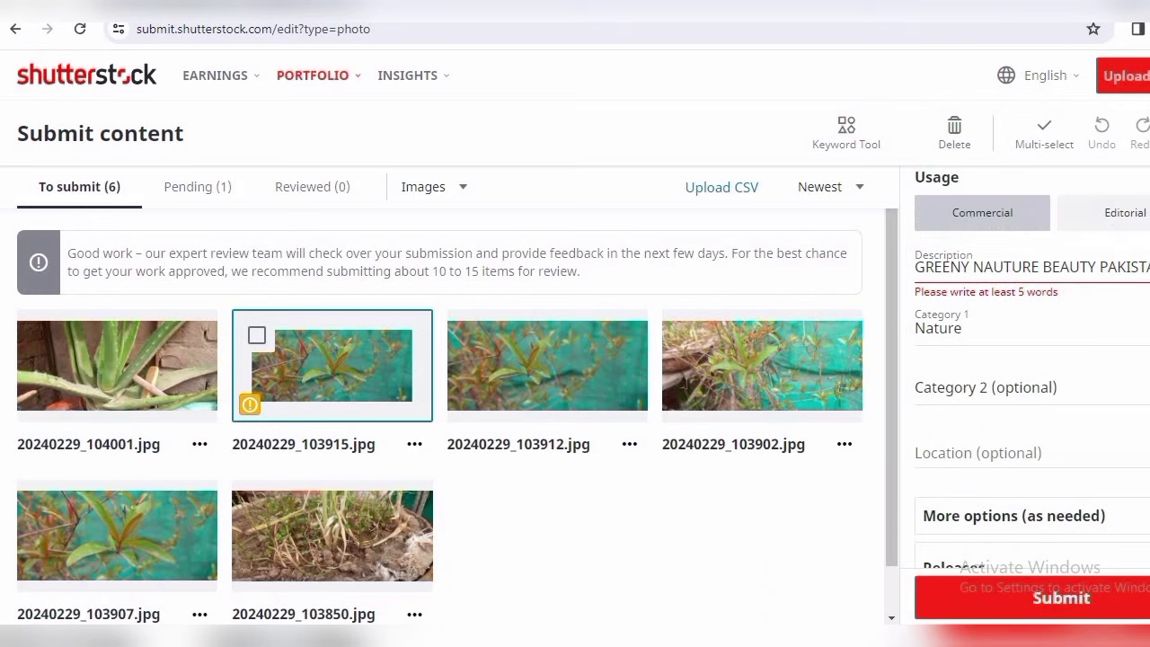
left_click(1031, 267)
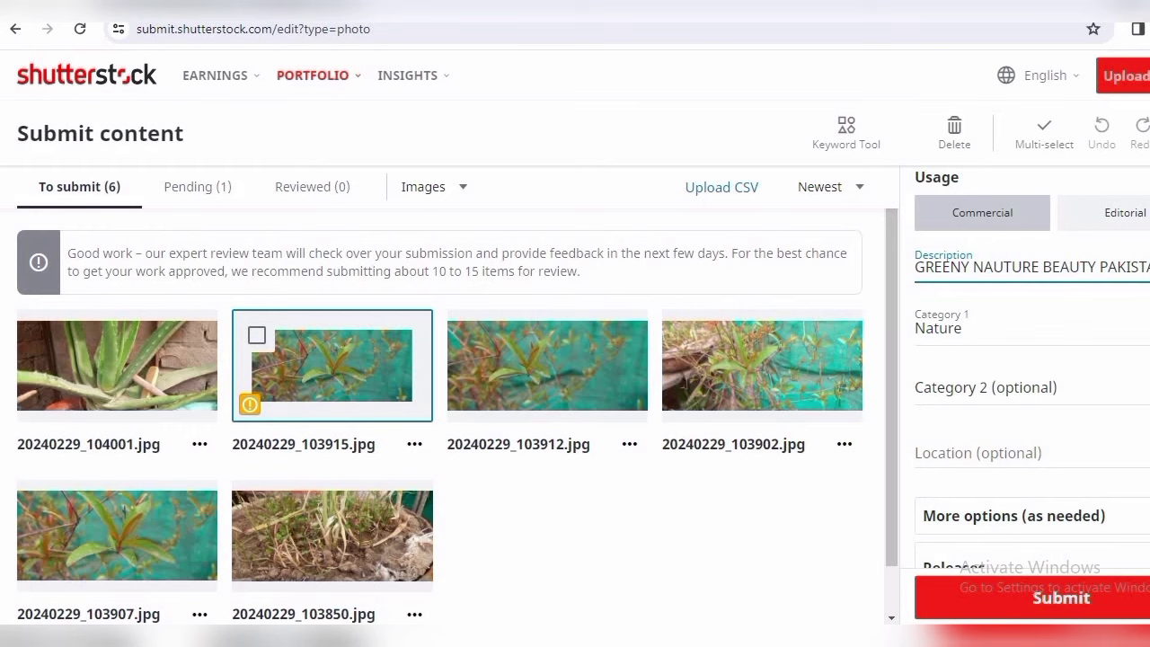
type("LA")
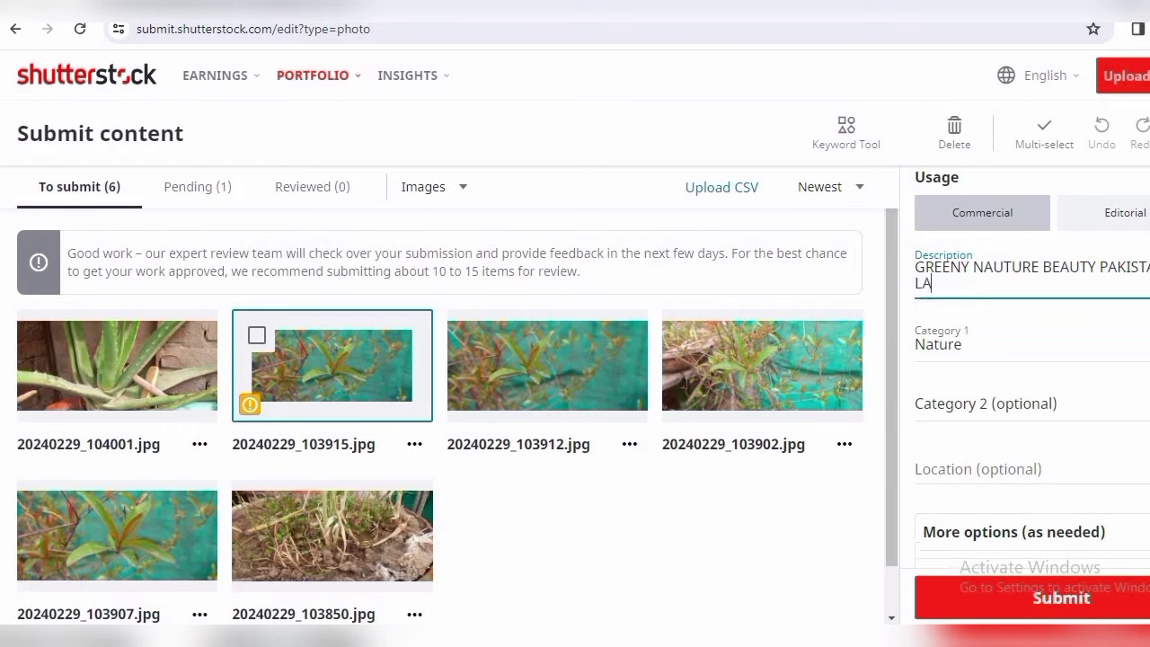
type("HORE")
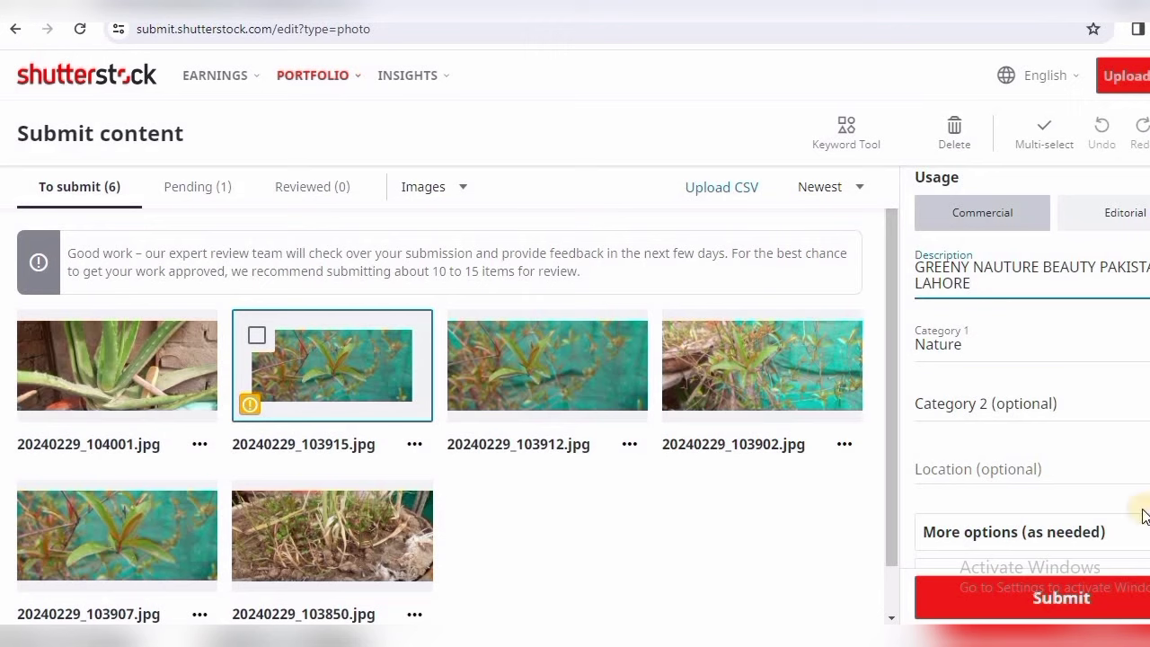
left_click(1085, 594)
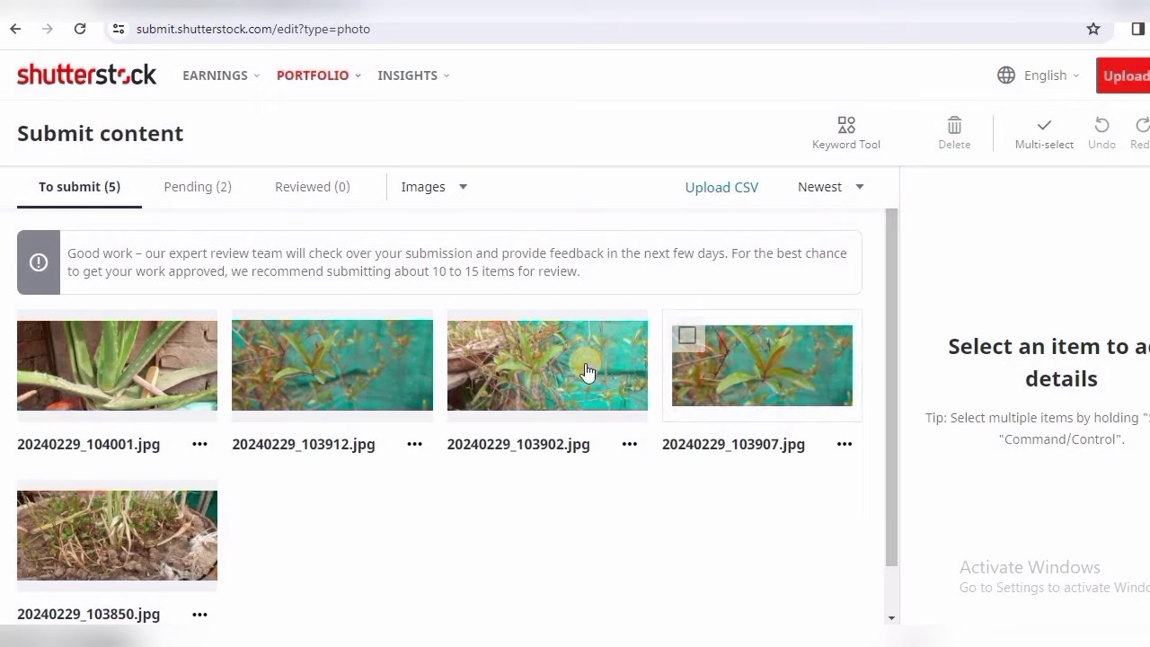
- Select the photo 20240229_104001.jpg and describe it as AELOVERA PLANT NATURAL BEAUTY PAKISTAN
left_click(139, 376)
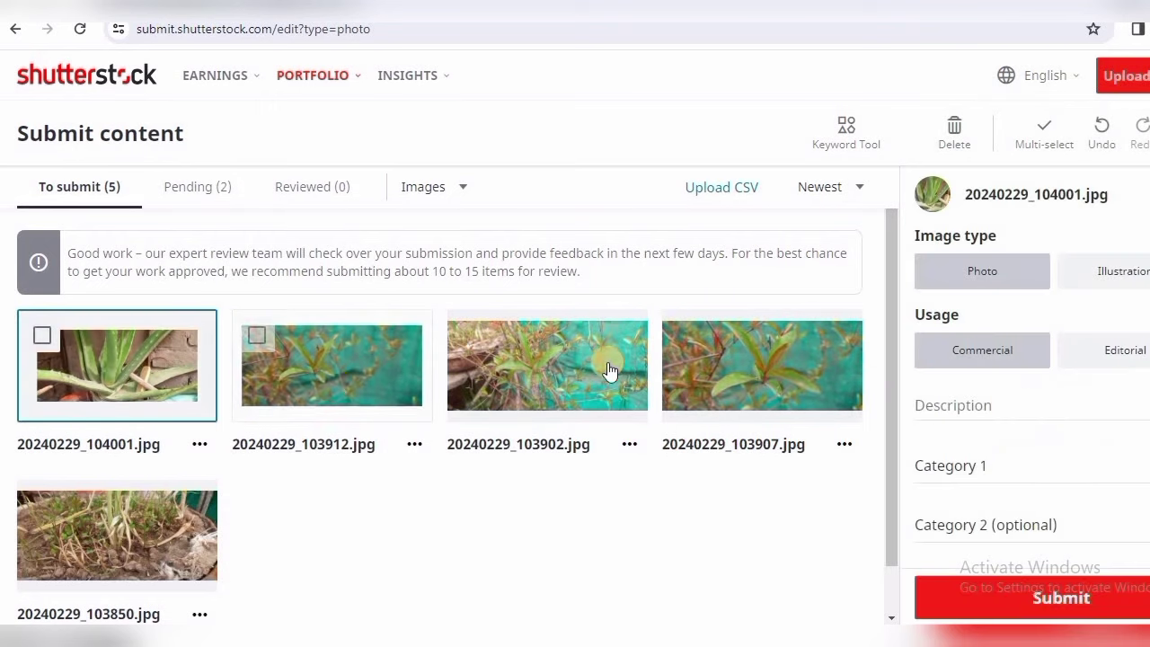
left_click(964, 407)
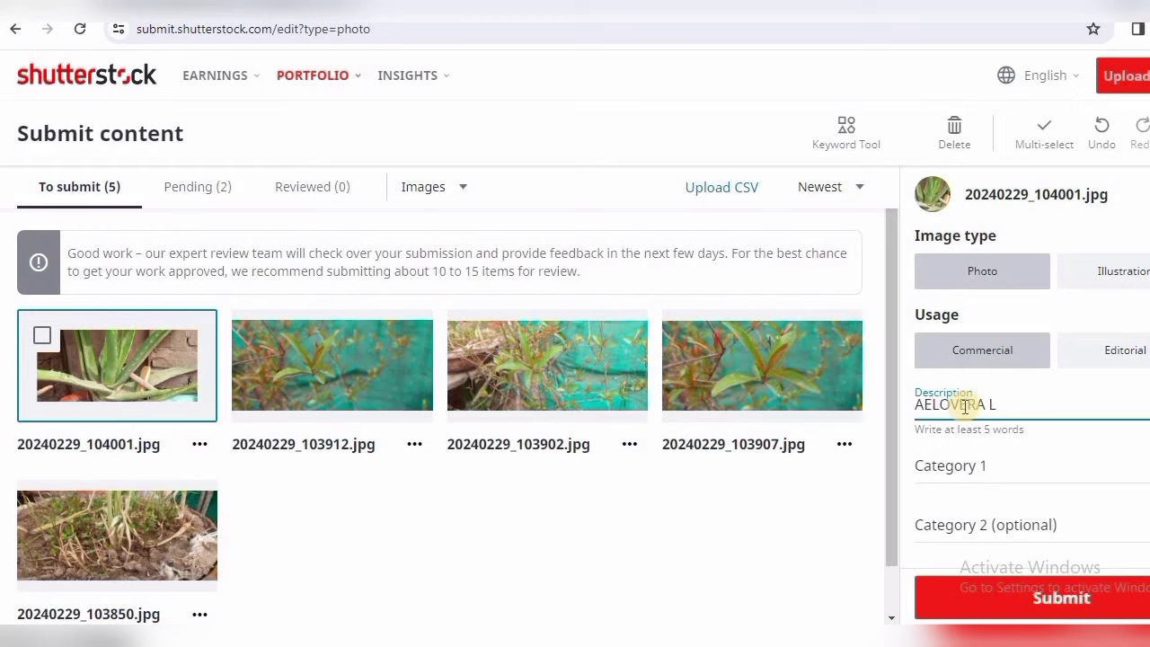
type("AELOVERA PLANT NATURAL BEAUT")
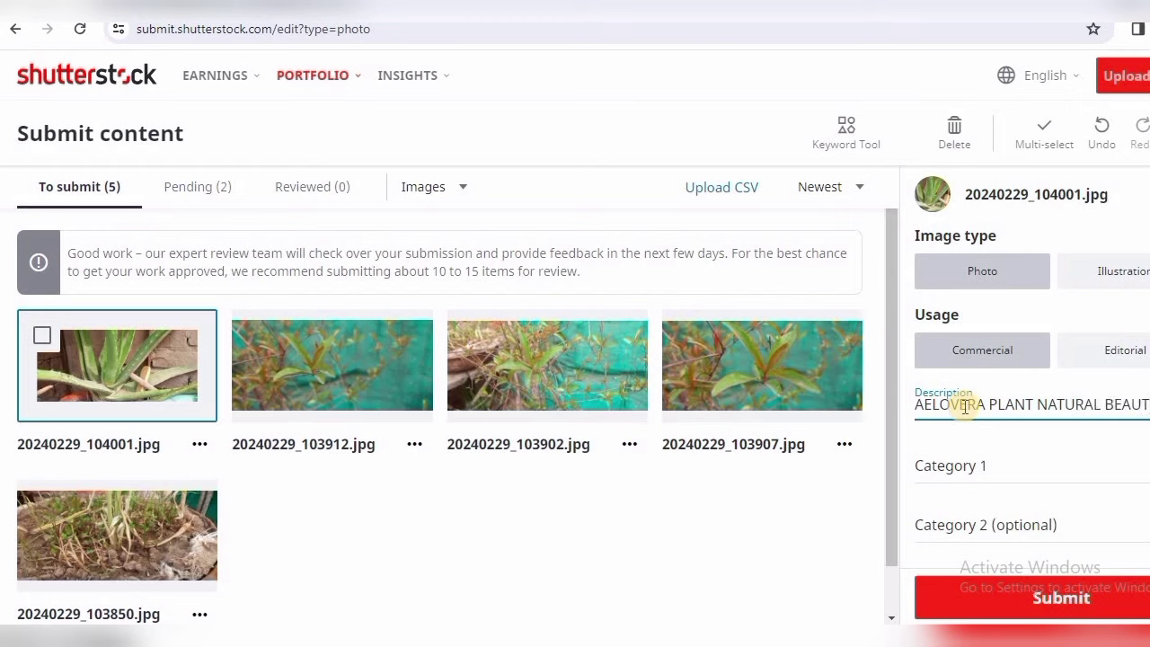
type("PAKISTAN")
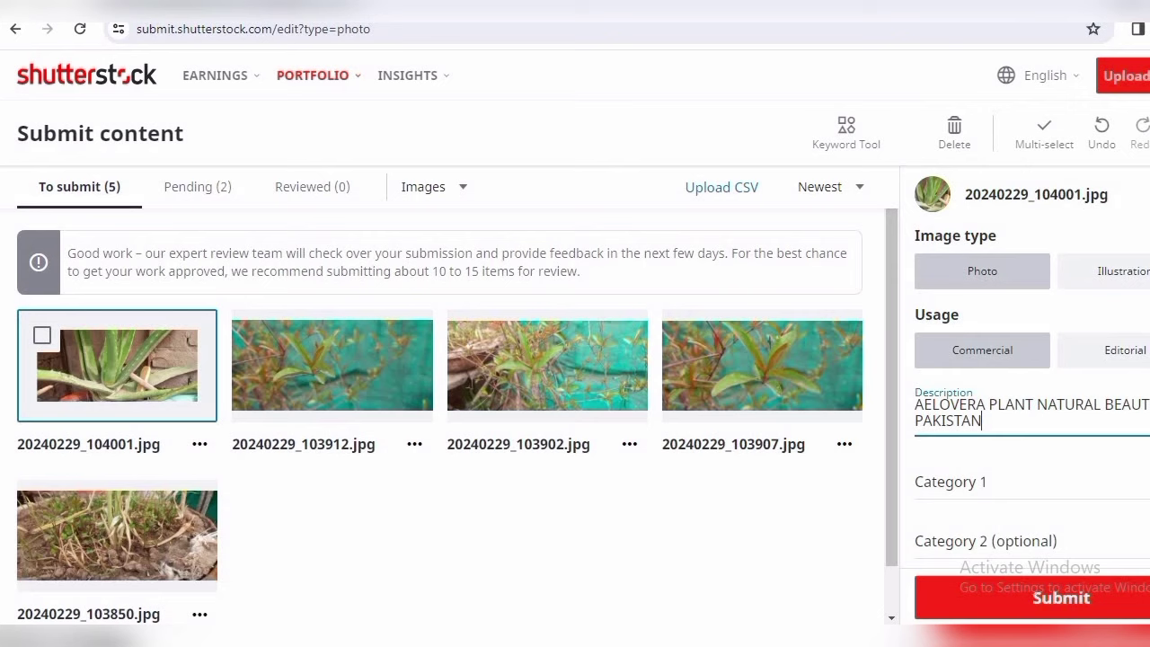
- Set the first category of the aloe vera photo to Nature
scroll(1032, 368, "down", 3)
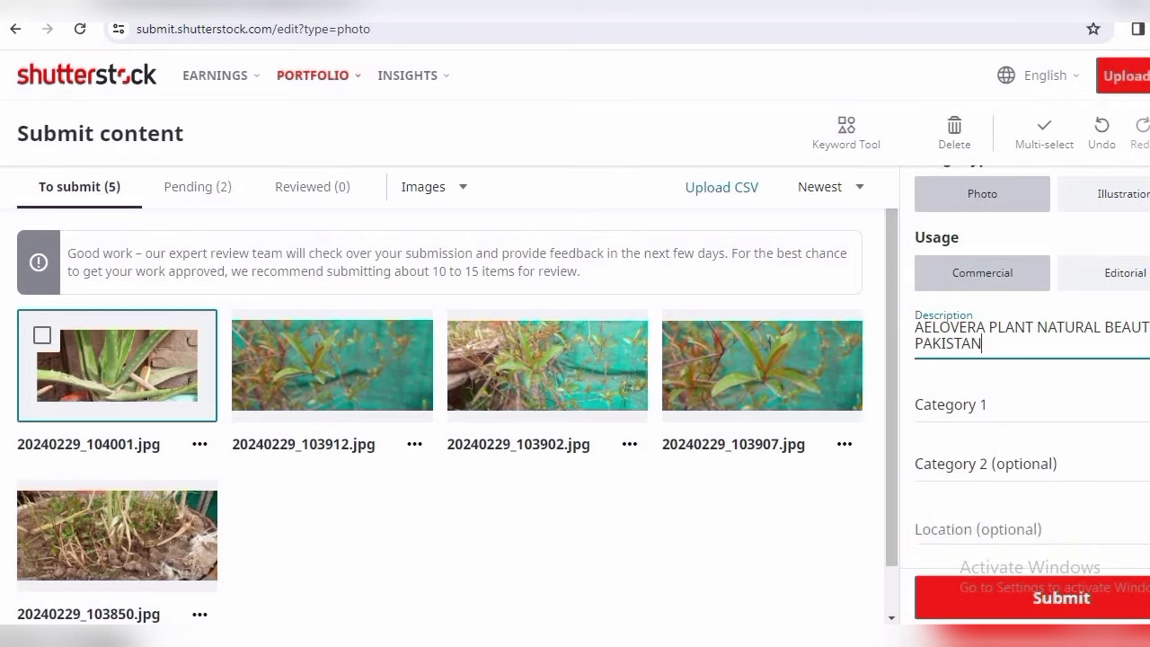
left_click(1069, 270)
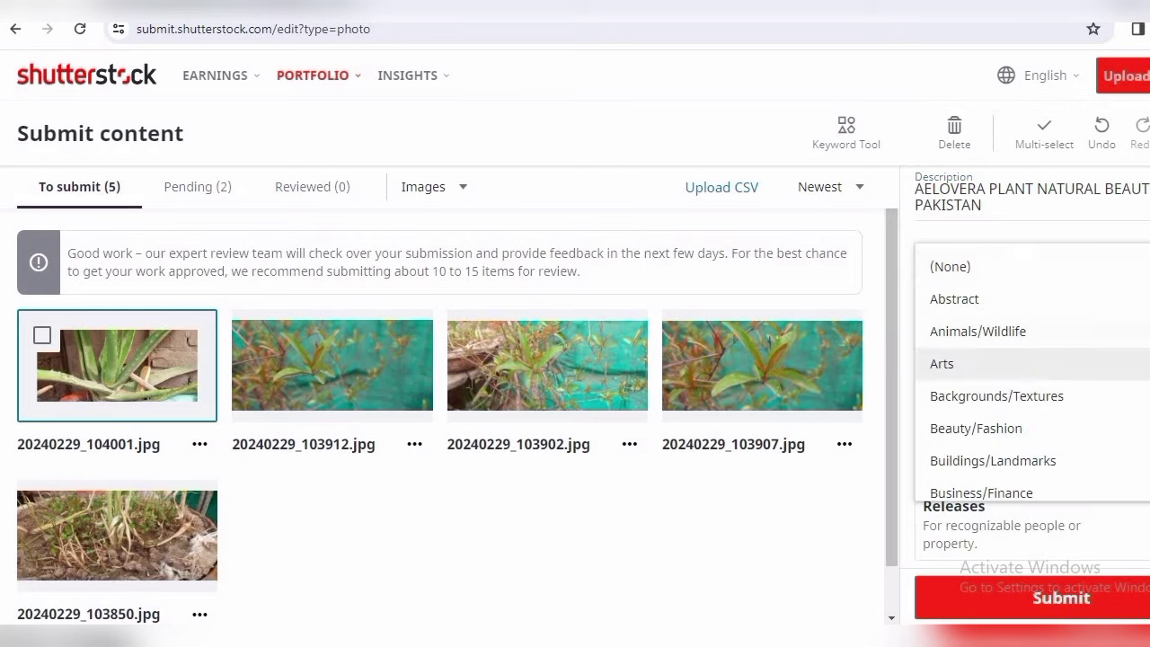
scroll(1078, 298, "down", 2)
scroll(1116, 405, "down", 4)
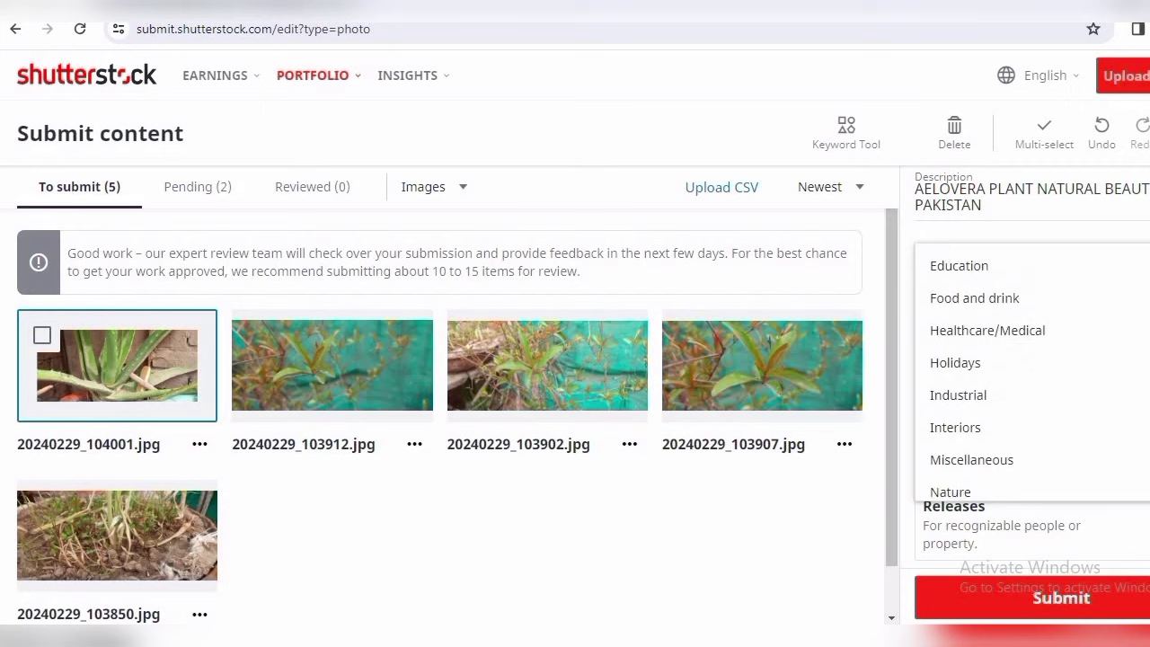
left_click(1069, 400)
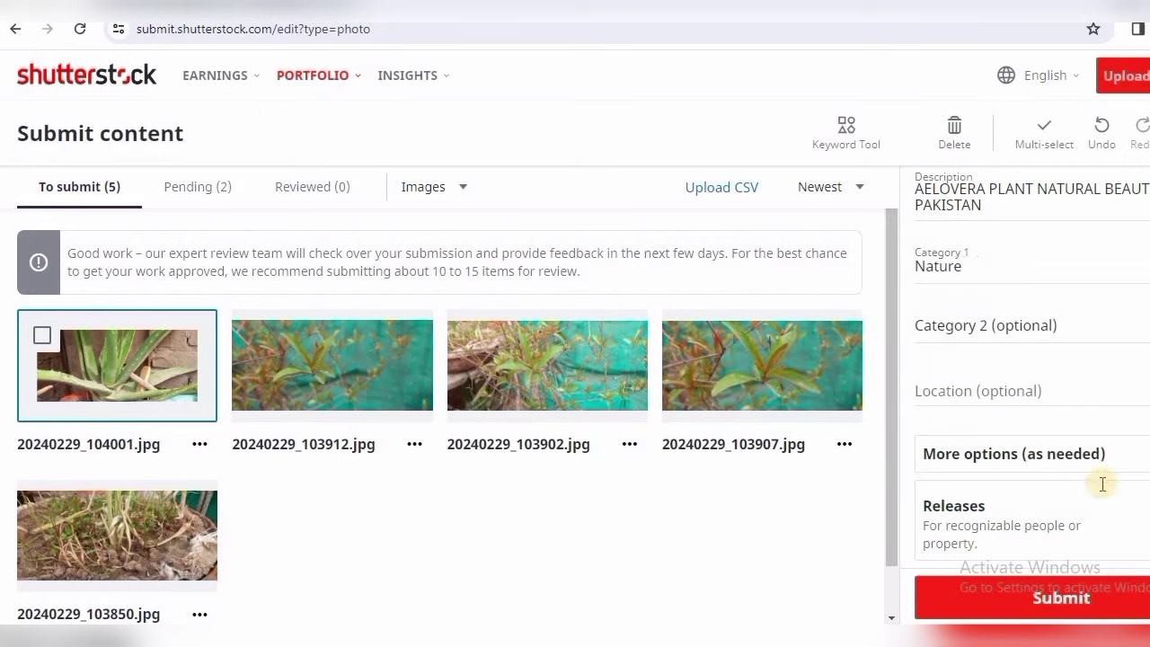
- Go to the aloe vera photo's keyword section and submit the photo for review
scroll(1031, 377, "down", 3)
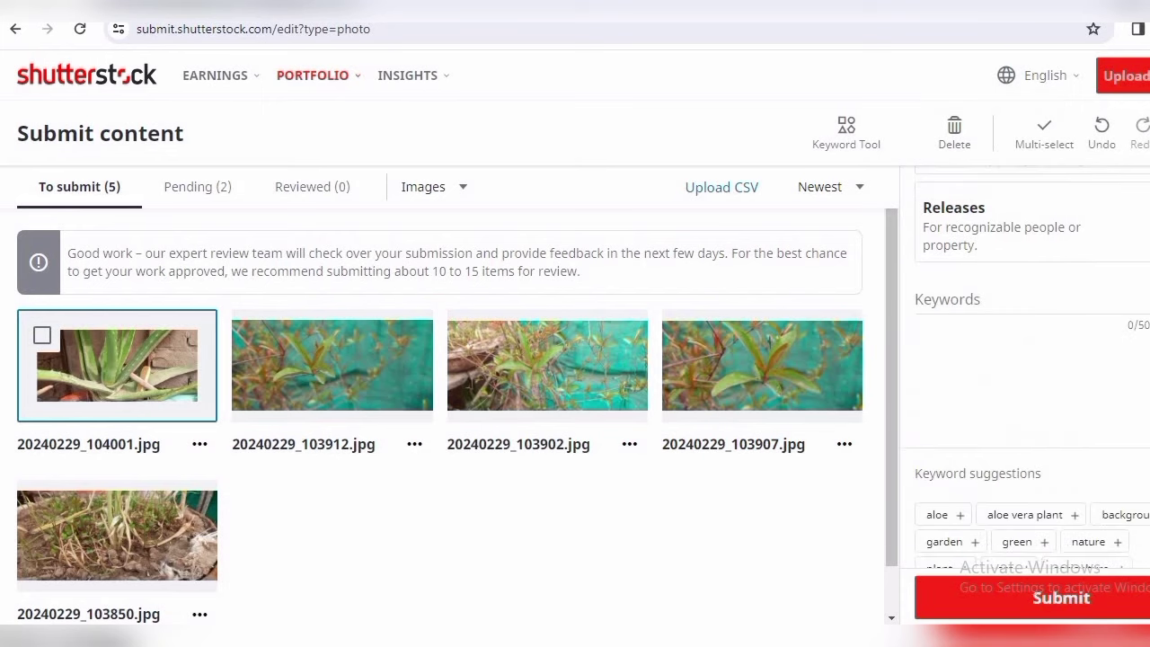
scroll(1031, 377, "down", 1)
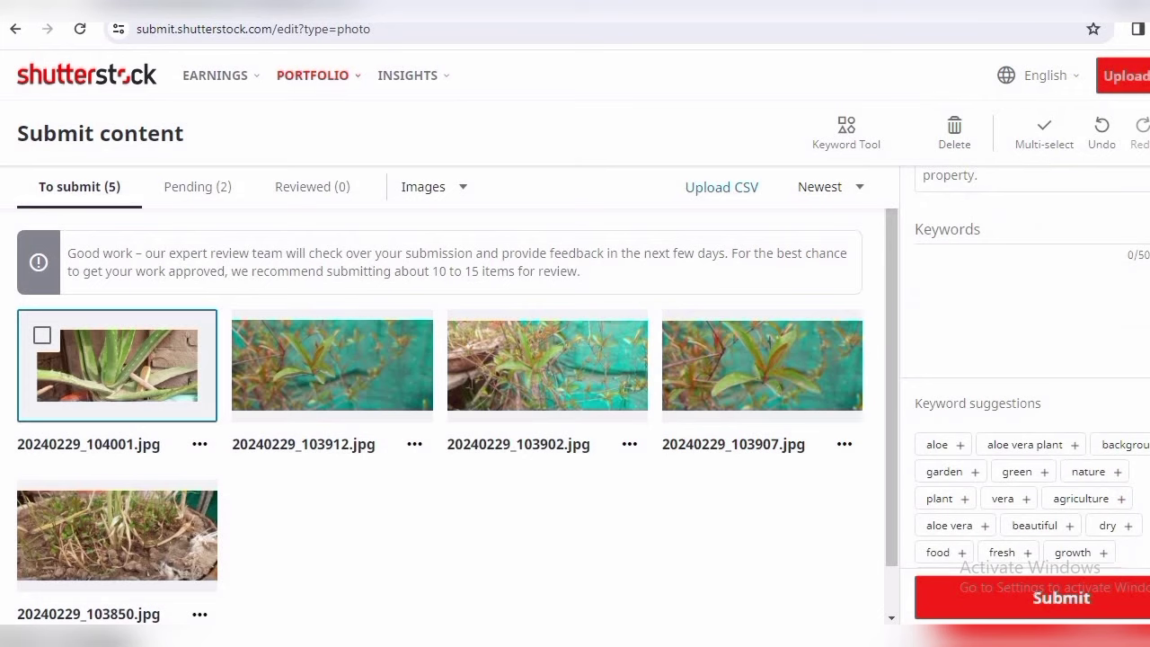
left_click(1083, 600)
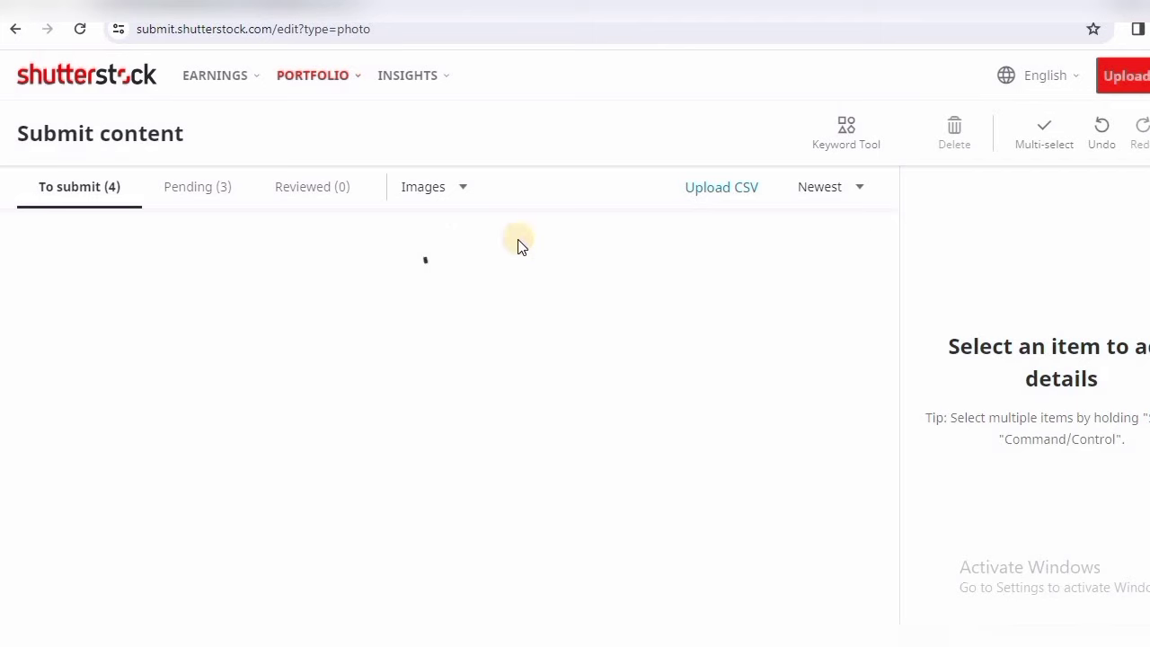
- Open the earnings summary, examine the totals and the February 2024 earnings, and return to the contributor home page
left_click(250, 90)
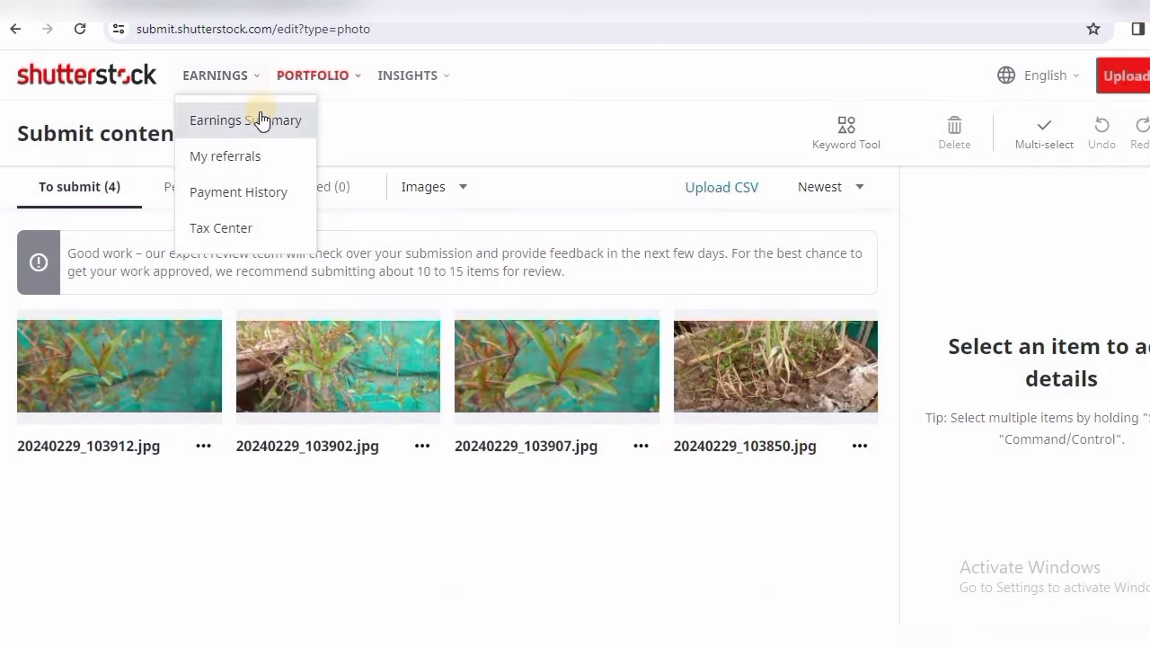
left_click(259, 123)
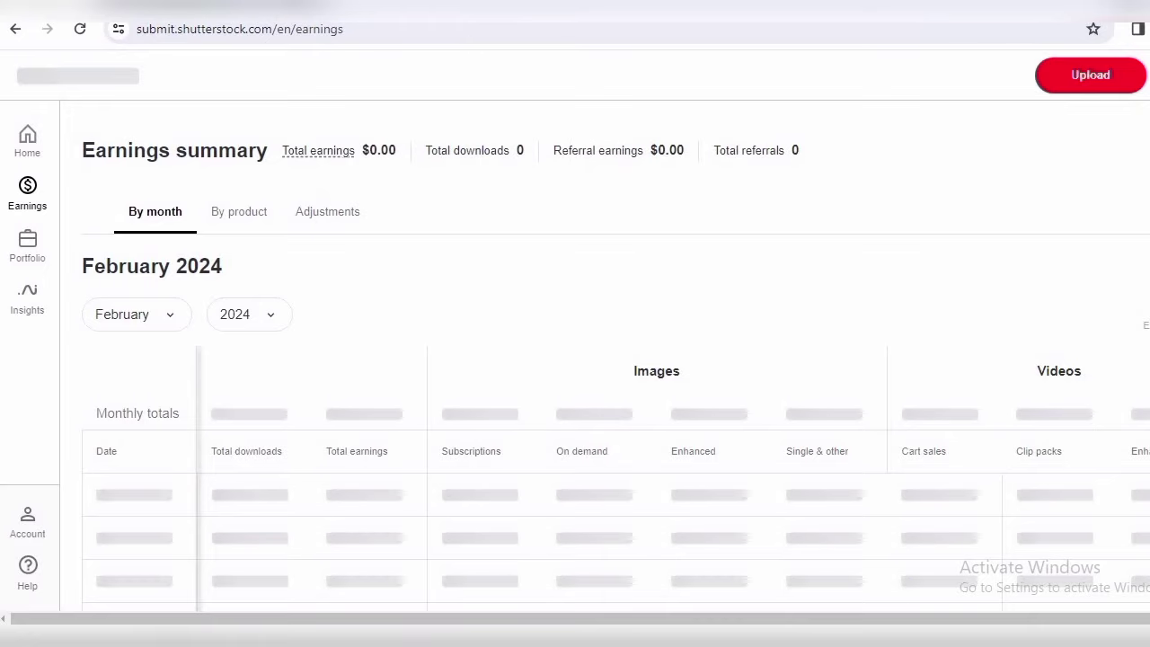
scroll(575, 360, "down", 3)
scroll(575, 359, "up", 1)
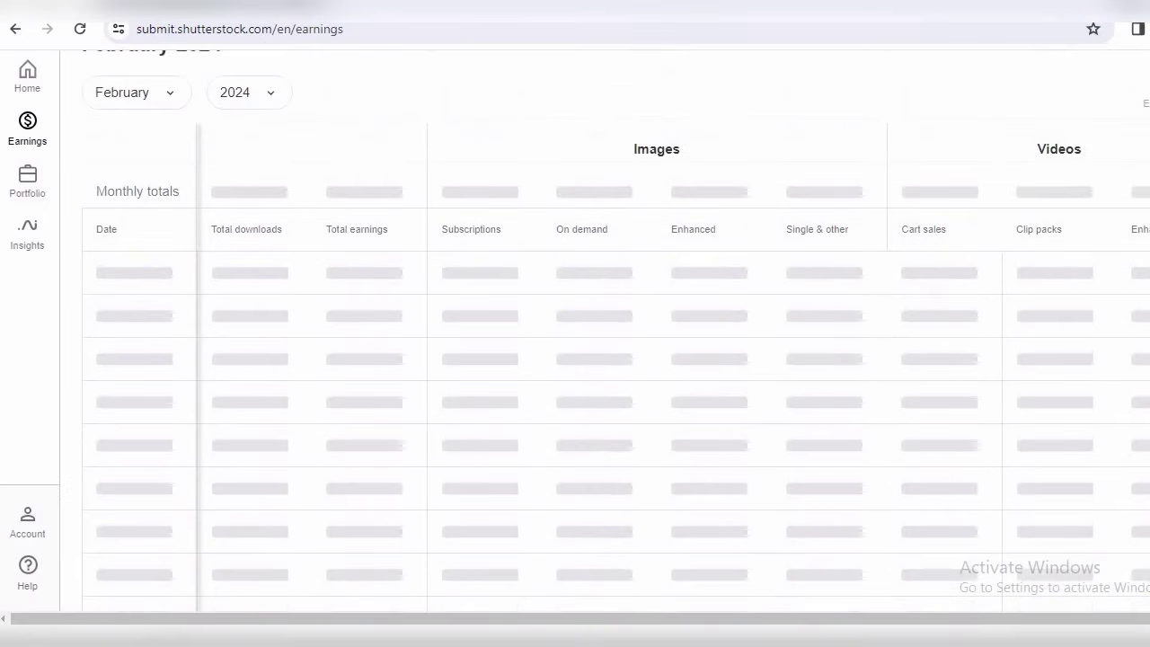
scroll(986, 190, "up", 1)
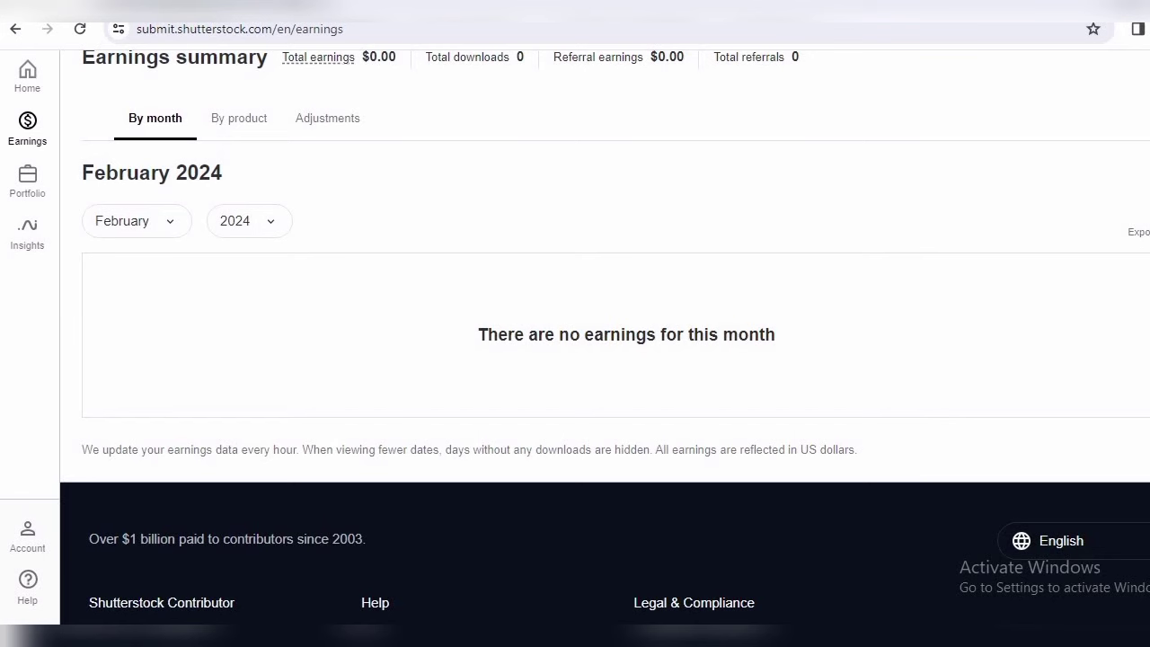
scroll(926, 223, "down", 2)
scroll(926, 224, "up", 2)
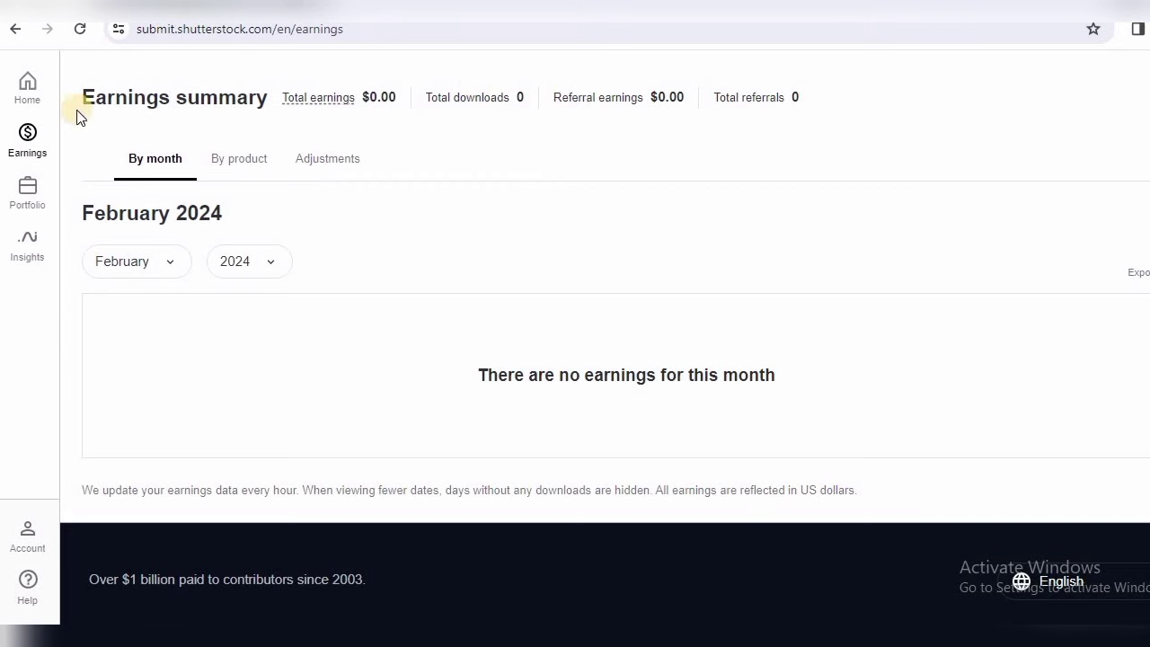
left_click(18, 90)
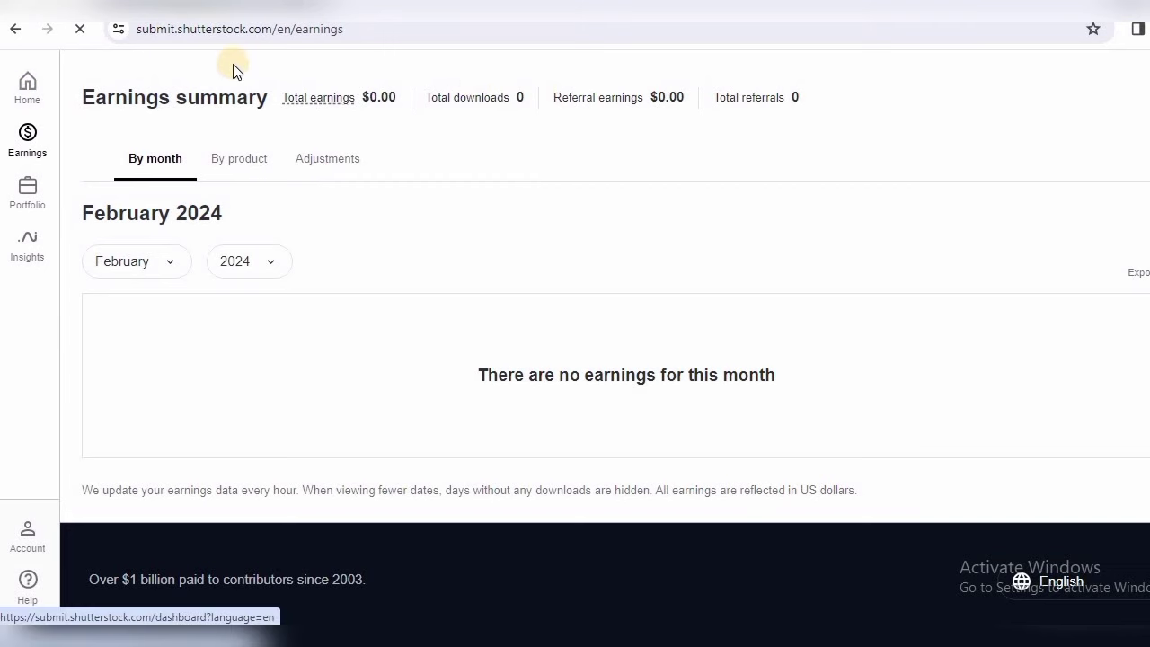